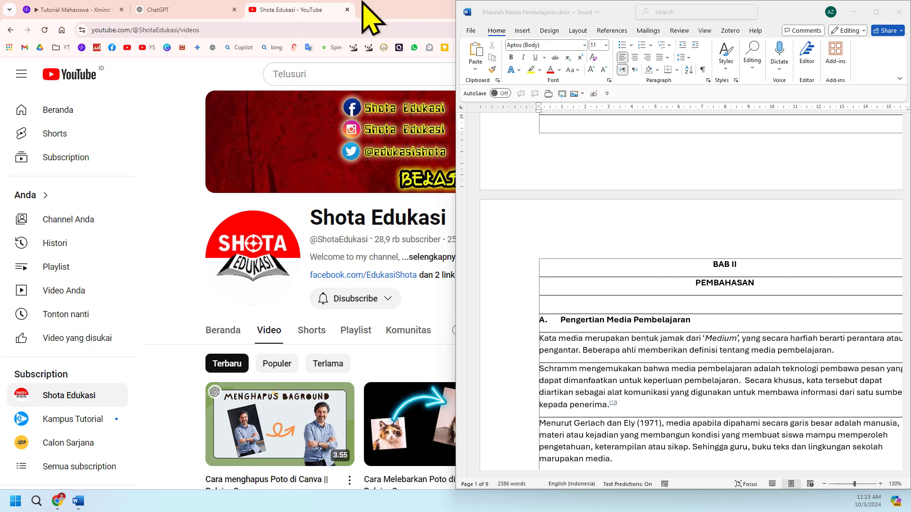
Maximize the browser and read down through the Word paper on media pembelajaran
double_click(316, 7)
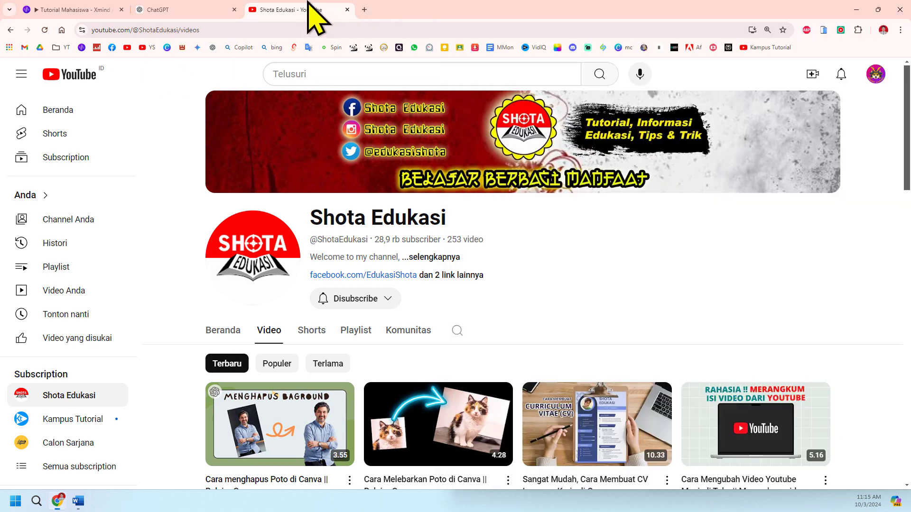
click(79, 501)
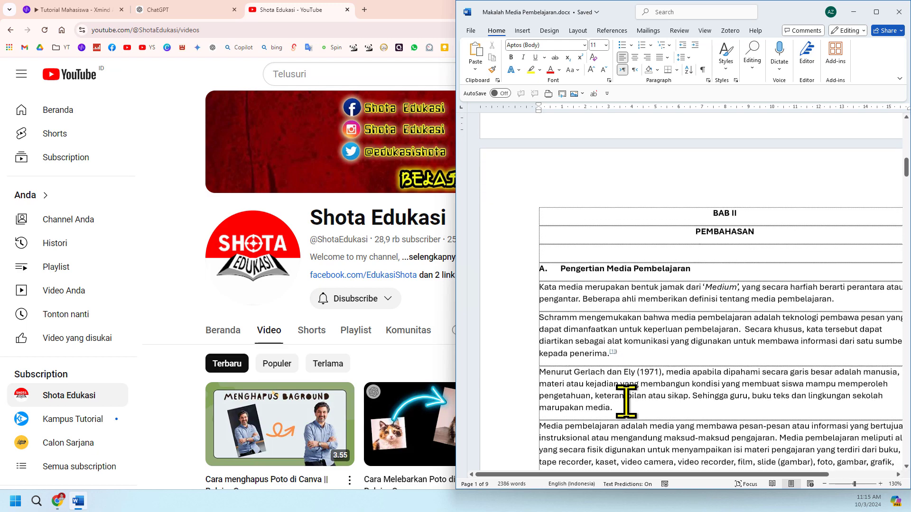
scroll(553, 348, down, 5)
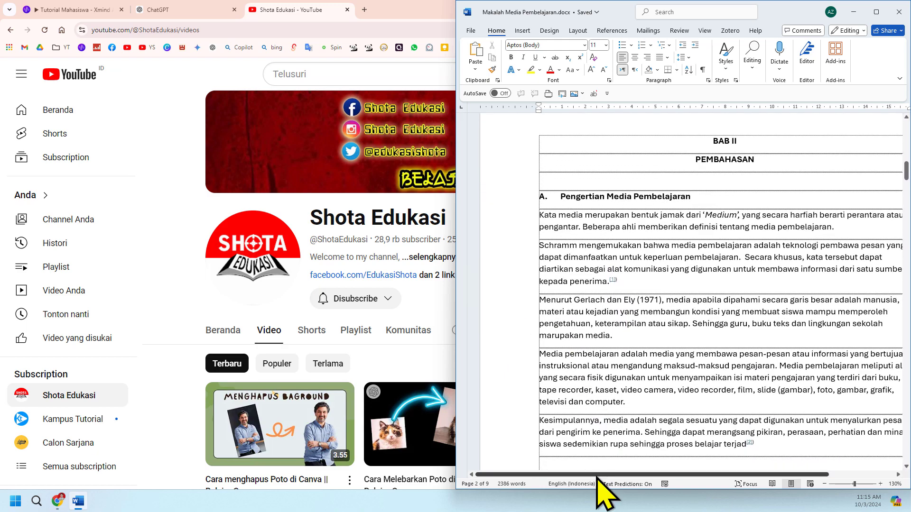
mouse_move(609, 474)
mouse_down()
mouse_move(671, 477)
mouse_move(649, 477)
mouse_up()
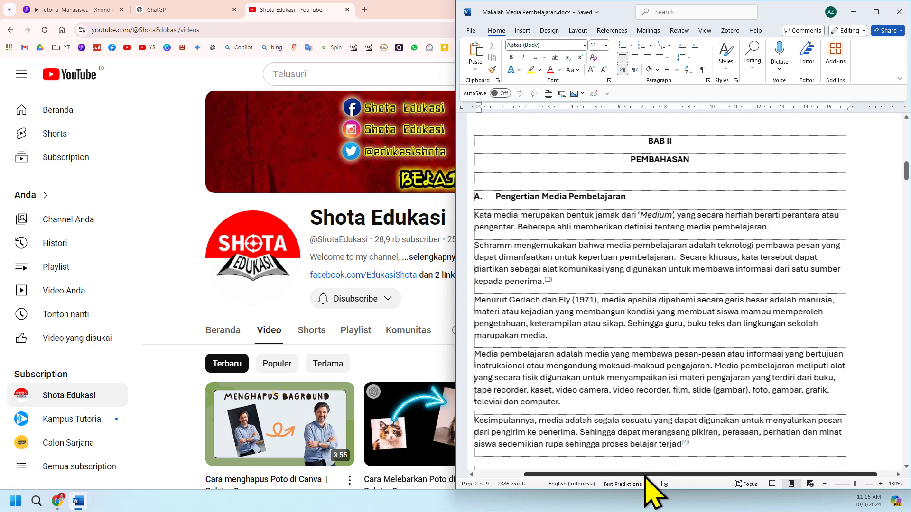
scroll(648, 477, down, 1)
scroll(704, 364, down, 2)
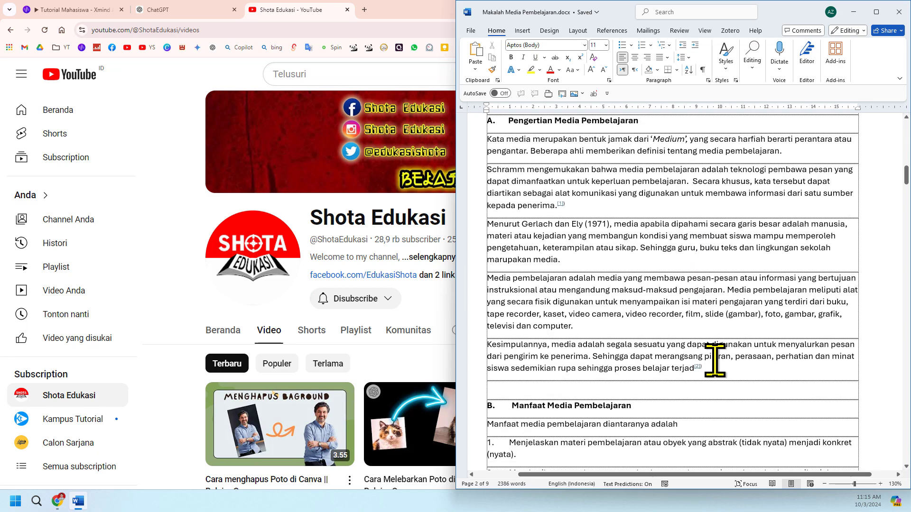
scroll(714, 361, down, 2)
scroll(716, 361, down, 2)
scroll(719, 362, down, 4)
scroll(718, 361, down, 3)
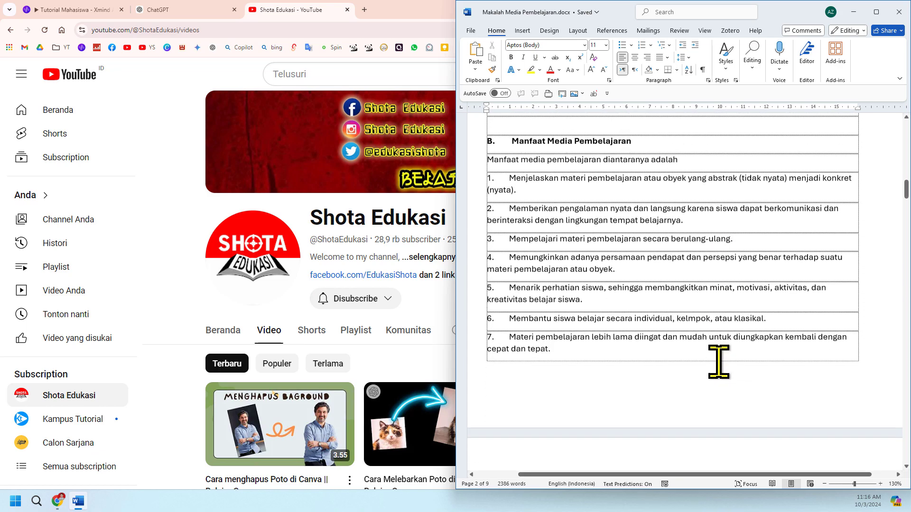
scroll(717, 359, down, 3)
scroll(716, 358, down, 3)
scroll(707, 338, down, 2)
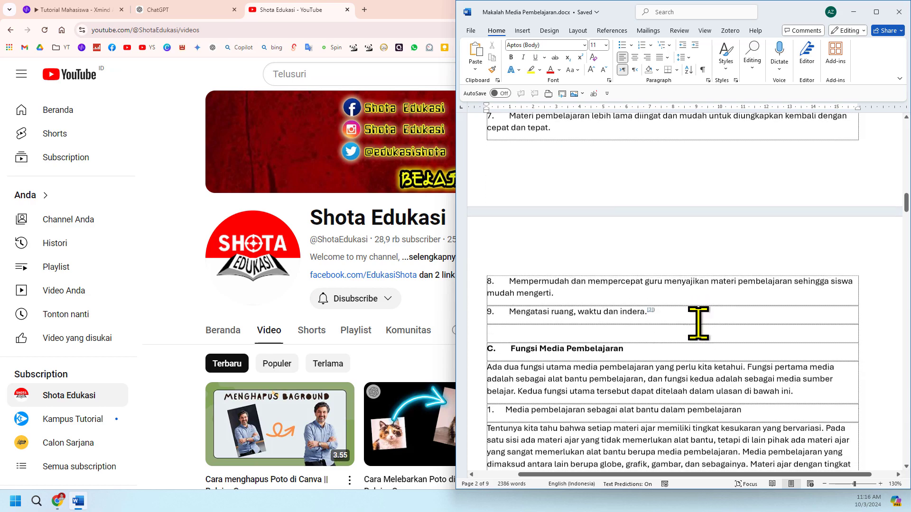
scroll(698, 323, down, 3)
scroll(698, 323, down, 1)
scroll(698, 324, down, 3)
scroll(698, 324, down, 3)
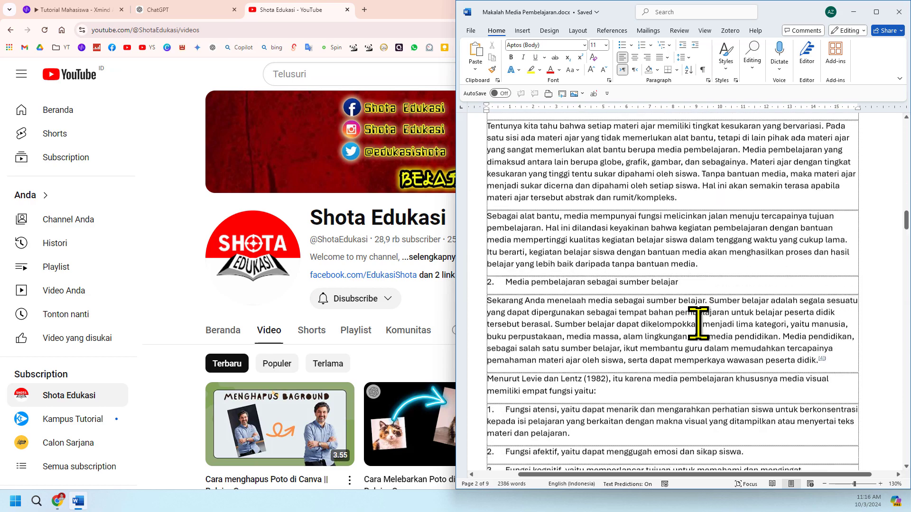
scroll(694, 315, down, 2)
scroll(693, 316, down, 4)
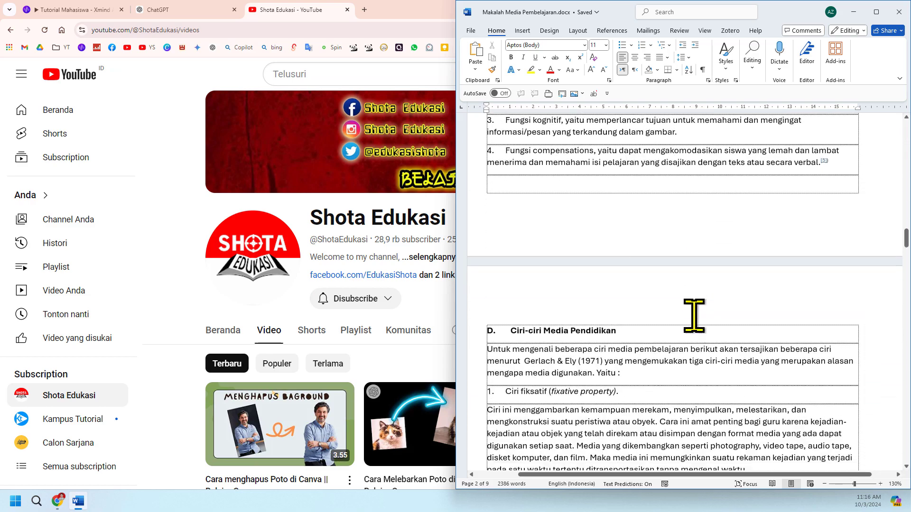
scroll(693, 315, down, 3)
scroll(694, 316, down, 3)
scroll(694, 316, down, 2)
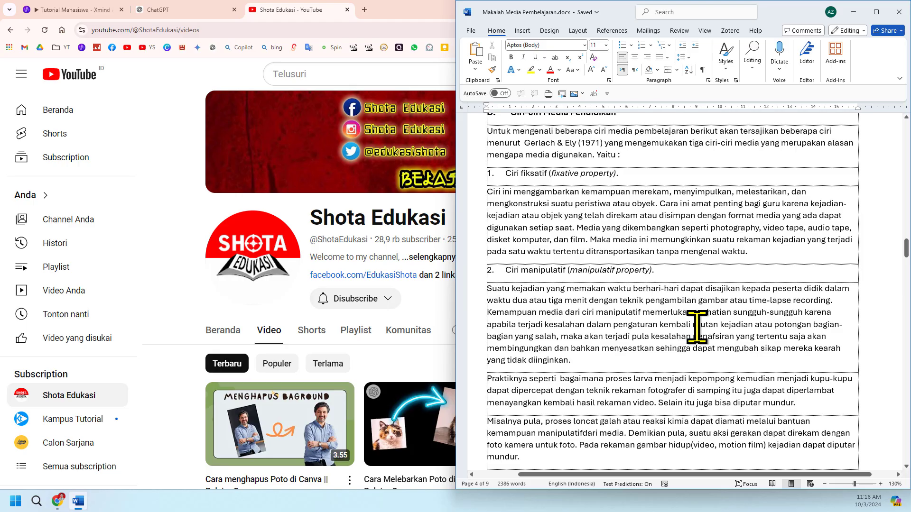
scroll(677, 327, down, 2)
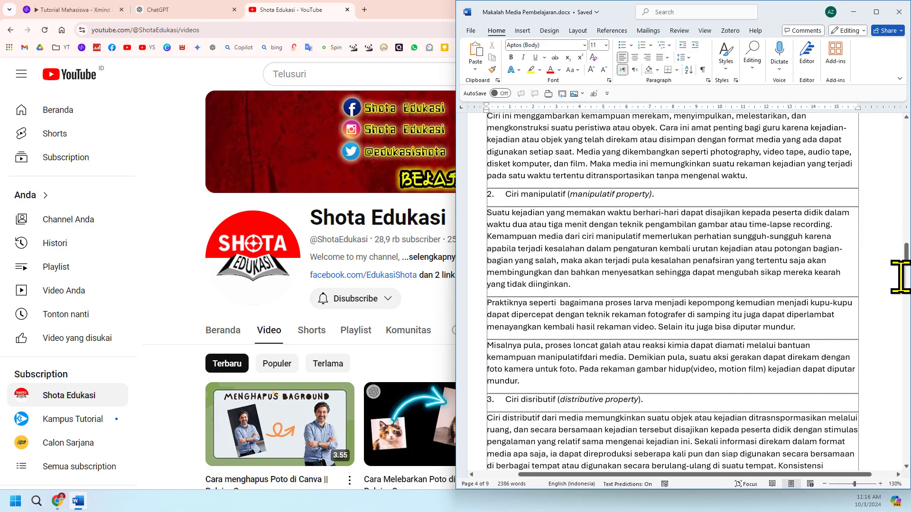
mouse_move(907, 256)
mouse_down()
mouse_move(907, 277)
mouse_move(906, 196)
mouse_up()
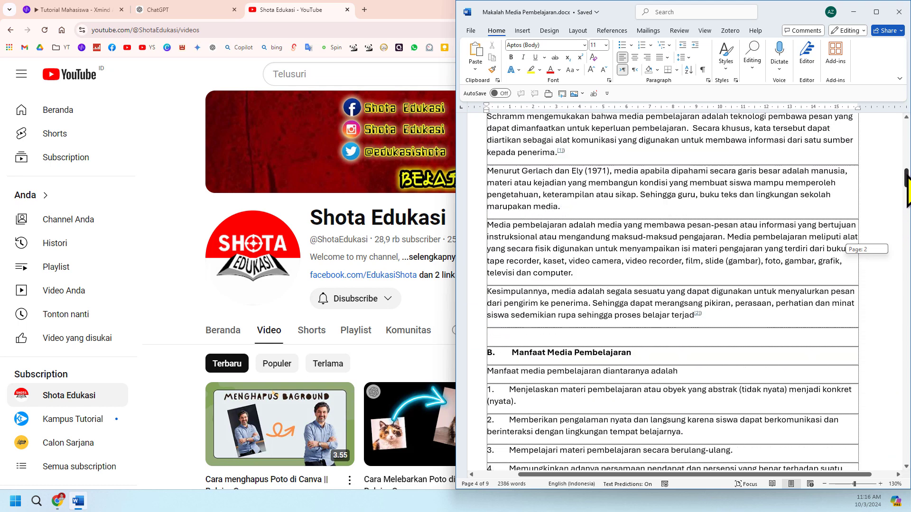
drag(907, 194, 907, 181)
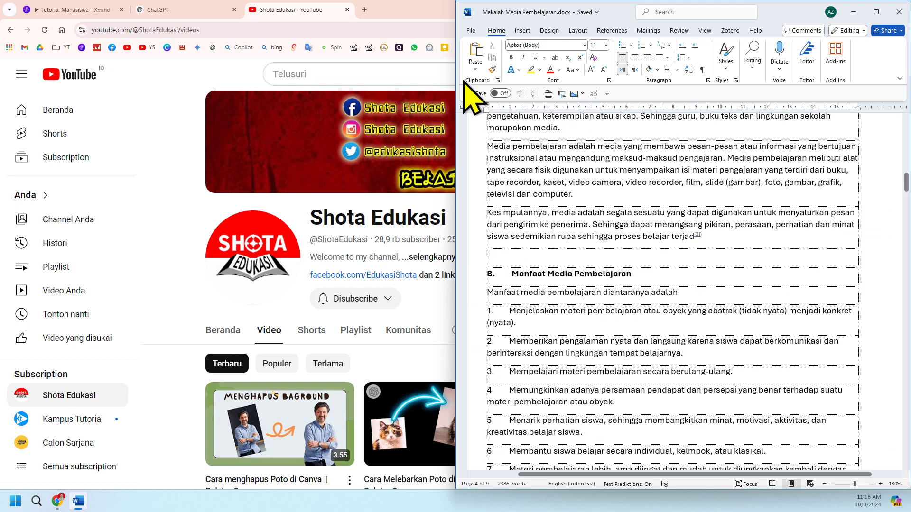
In ChatGPT, choose 'Unggah dari komputer' from the attach-file menu
click(193, 4)
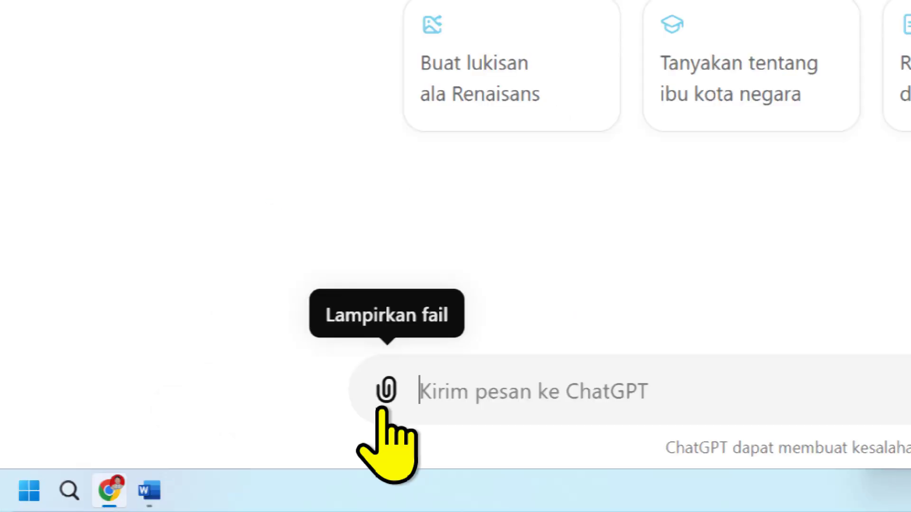
click(201, 456)
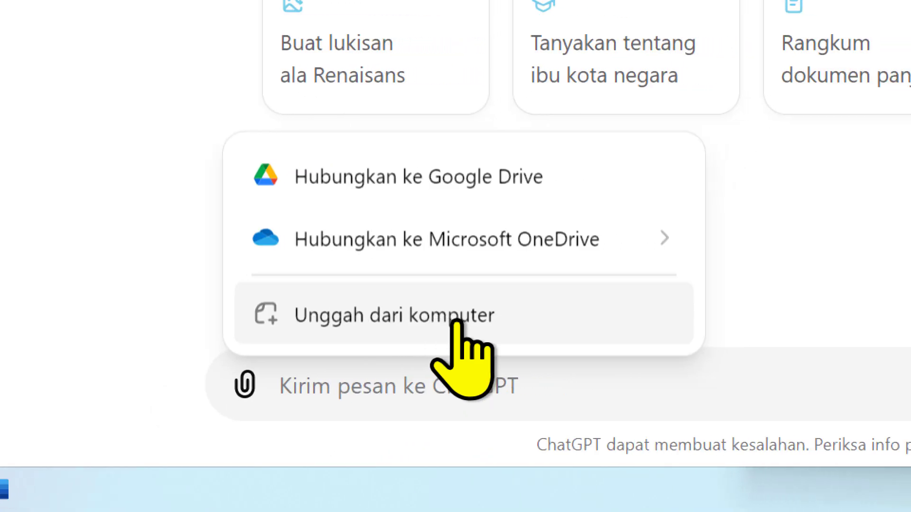
click(457, 327)
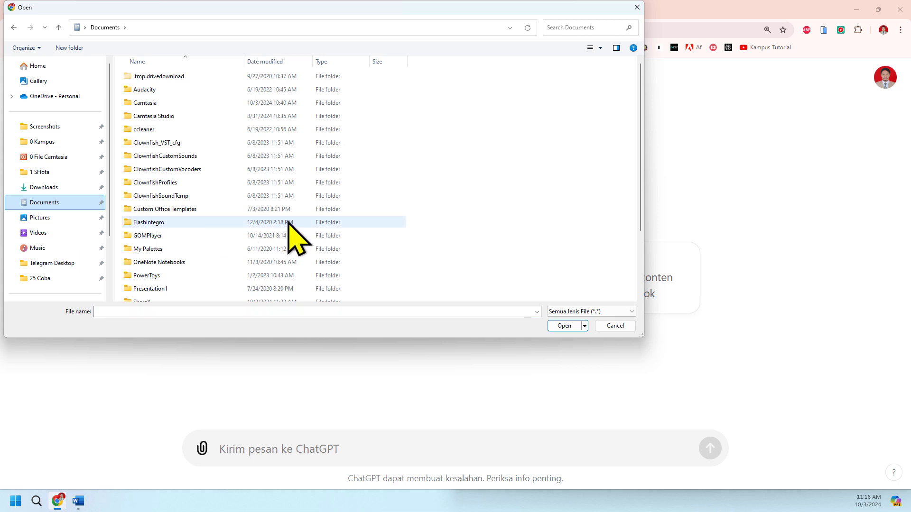
Attach Makalah Media Pembelajaran.docx from the Documents folder to the message
scroll(294, 233, down, 2)
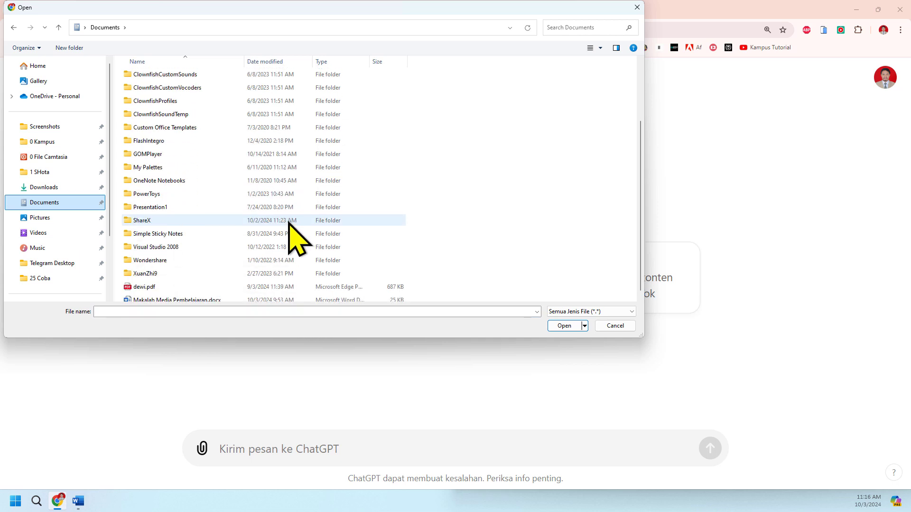
click(169, 298)
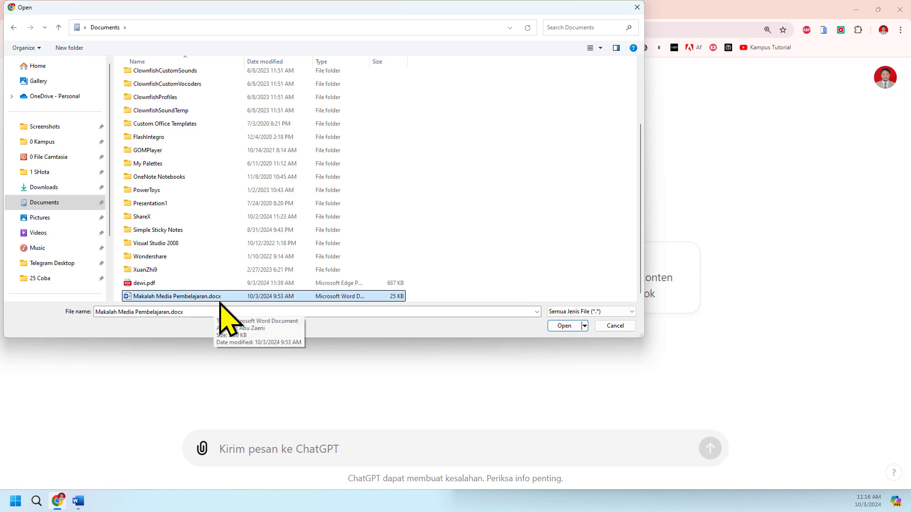
click(564, 325)
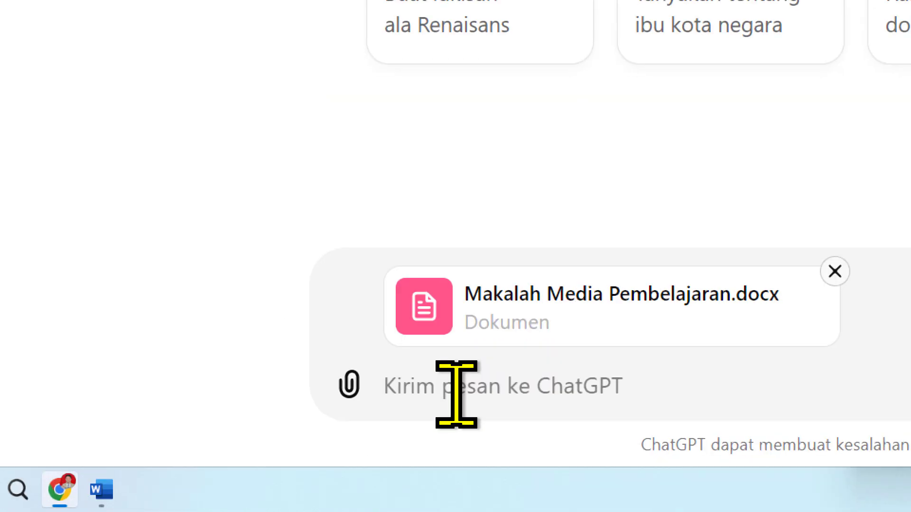
Write 'Buatkan presentasi dari materi diatas' beneath the attached paper
text(B)
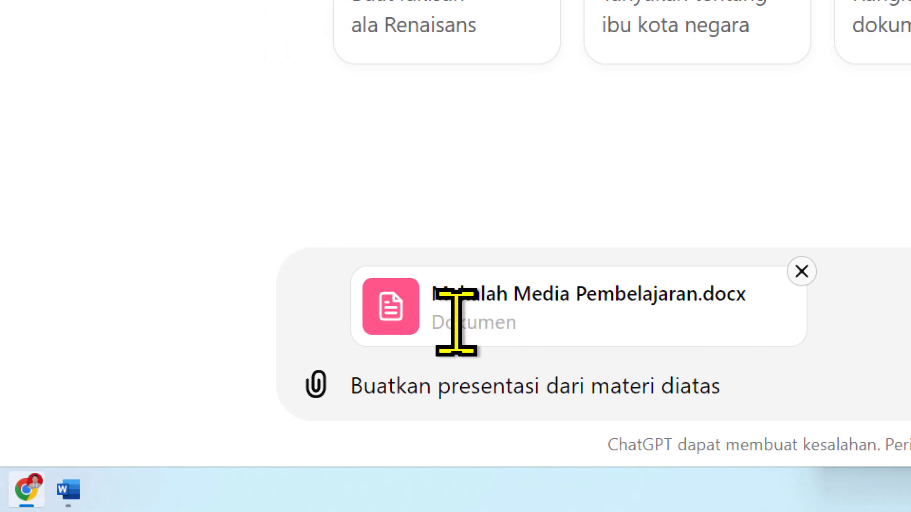
click(782, 384)
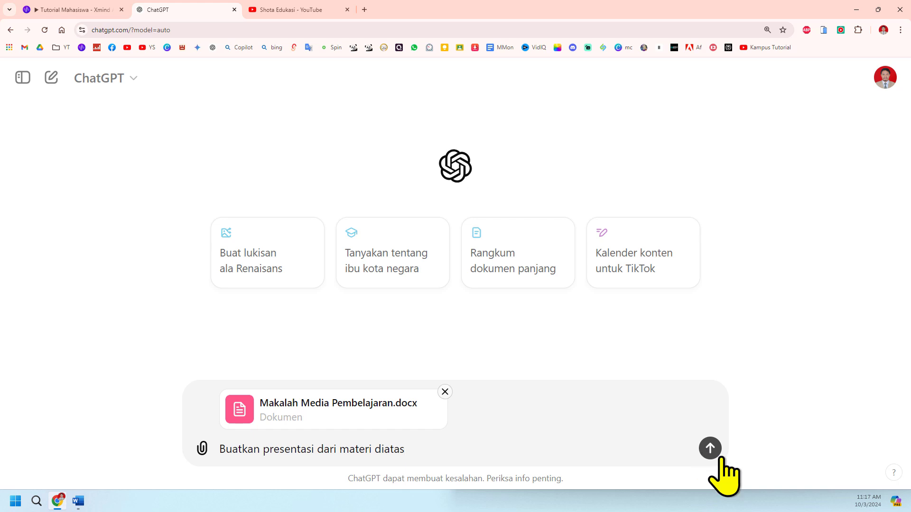
Send the request and follow the 11-slide outline as ChatGPT writes it
click(719, 458)
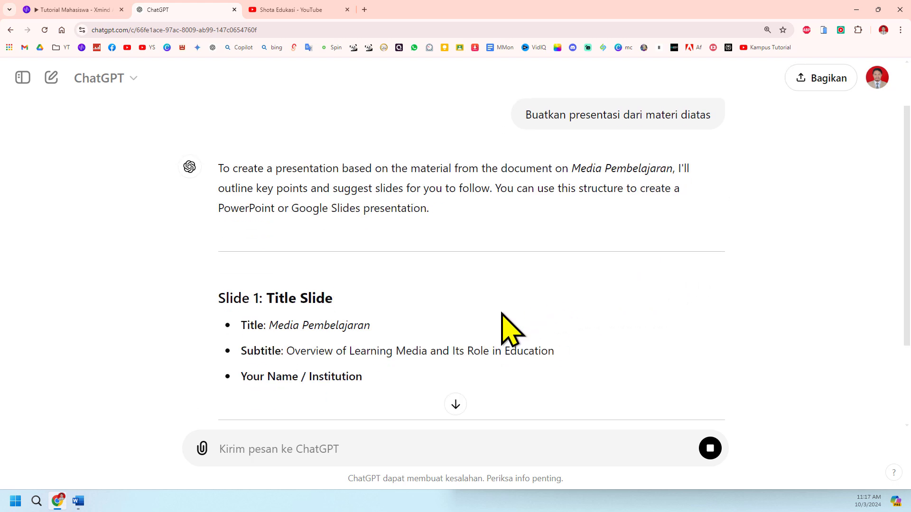
scroll(406, 332, down, 3)
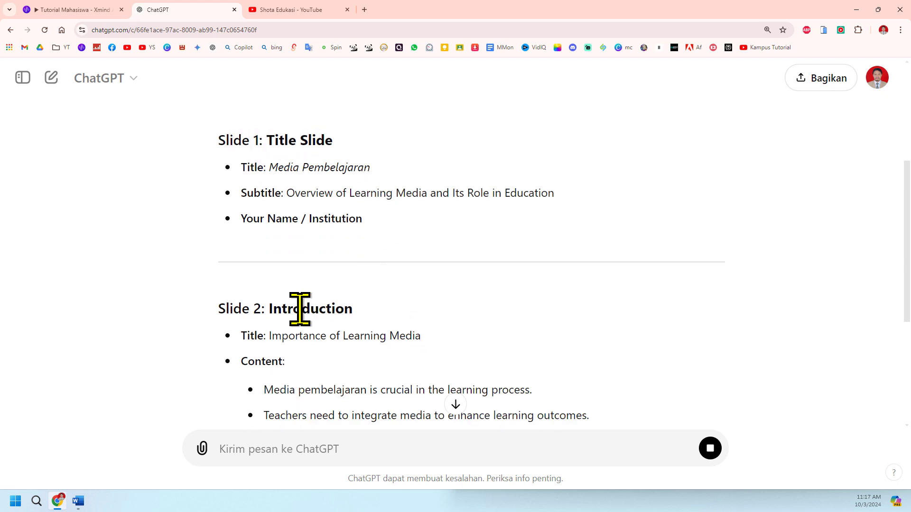
scroll(285, 315, down, 2)
scroll(270, 318, down, 1)
scroll(282, 329, down, 1)
scroll(332, 347, down, 1)
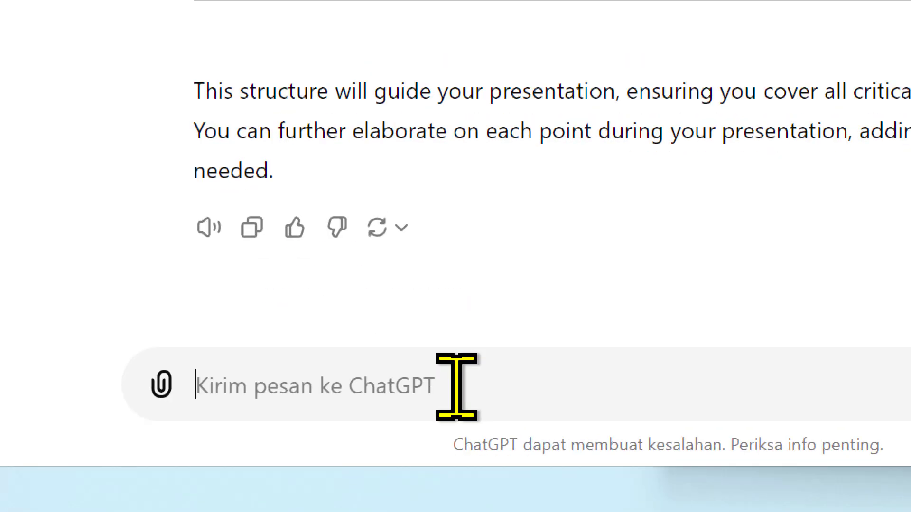
text(translete dalma bahasa indonesia)
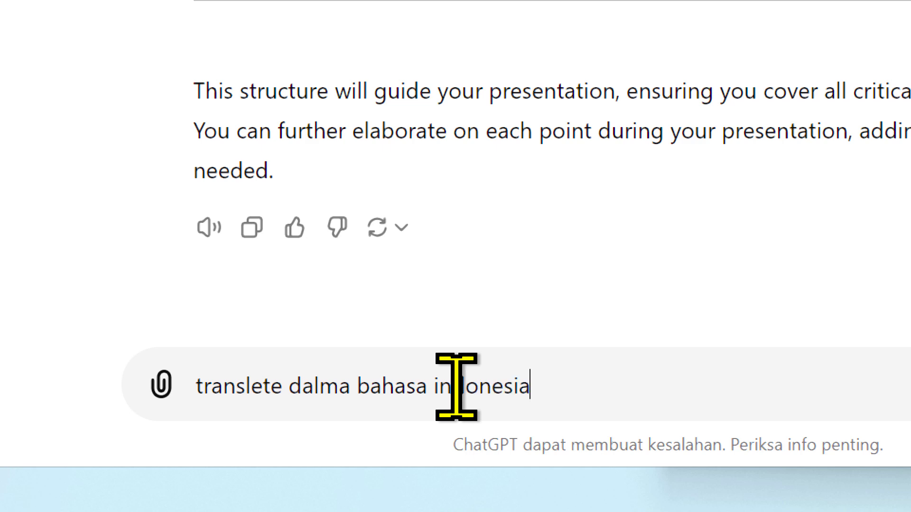
key(Return)
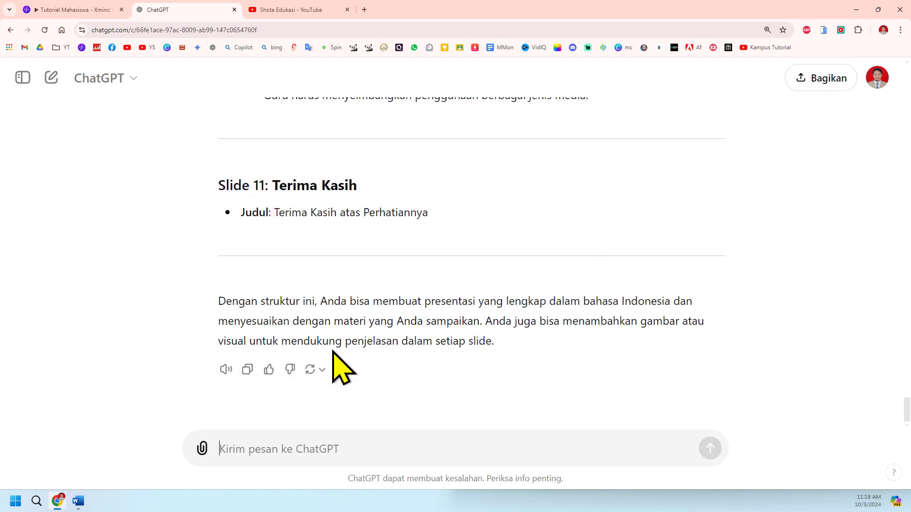
scroll(334, 354, up, 1)
scroll(333, 353, up, 2)
scroll(333, 354, up, 3)
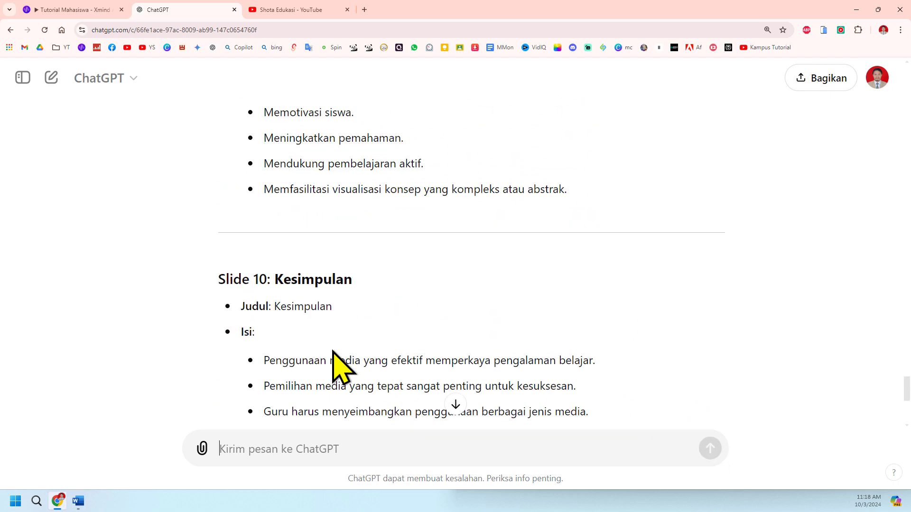
scroll(334, 353, up, 3)
scroll(334, 353, up, 2)
scroll(334, 354, up, 3)
scroll(334, 354, up, 2)
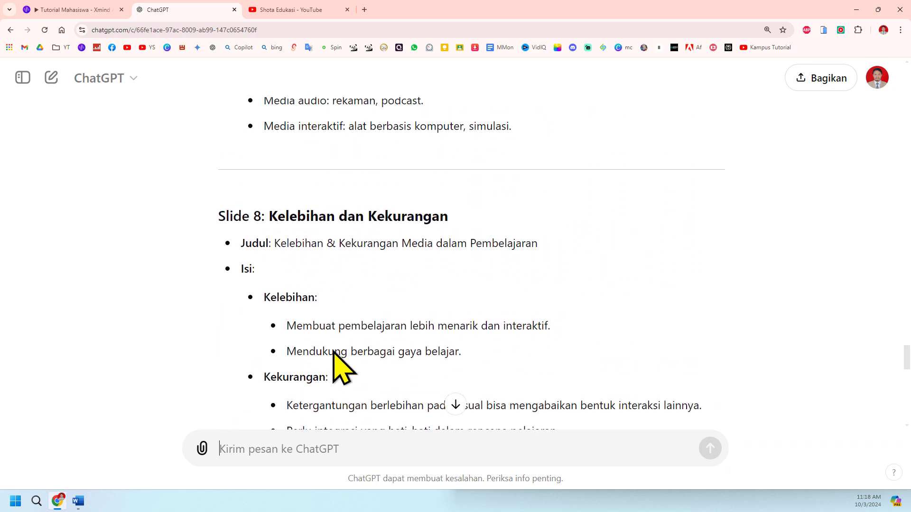
scroll(335, 354, up, 3)
scroll(335, 354, up, 2)
scroll(336, 356, down, 2)
scroll(337, 350, down, 3)
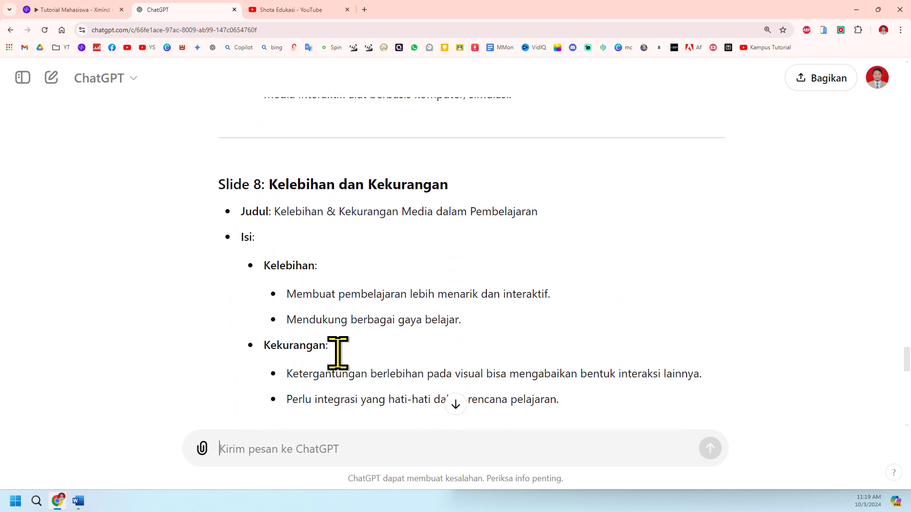
scroll(338, 351, down, 3)
scroll(338, 357, down, 3)
scroll(340, 351, down, 4)
scroll(345, 370, down, 3)
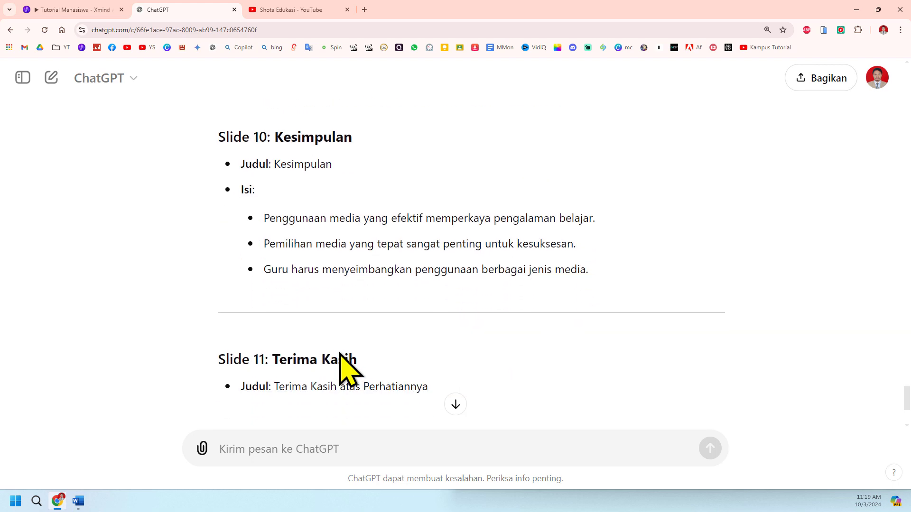
scroll(347, 366, down, 3)
scroll(341, 352, down, 1)
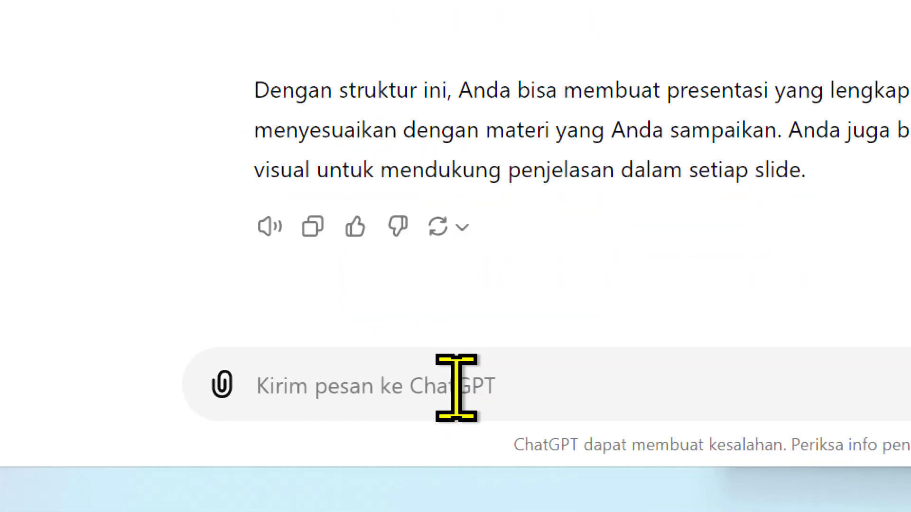
Send 'buatkan kode VBA powerpoint dari materi presentasi diatas' to ChatGPT
text(buatkan kode VBA dari prese)
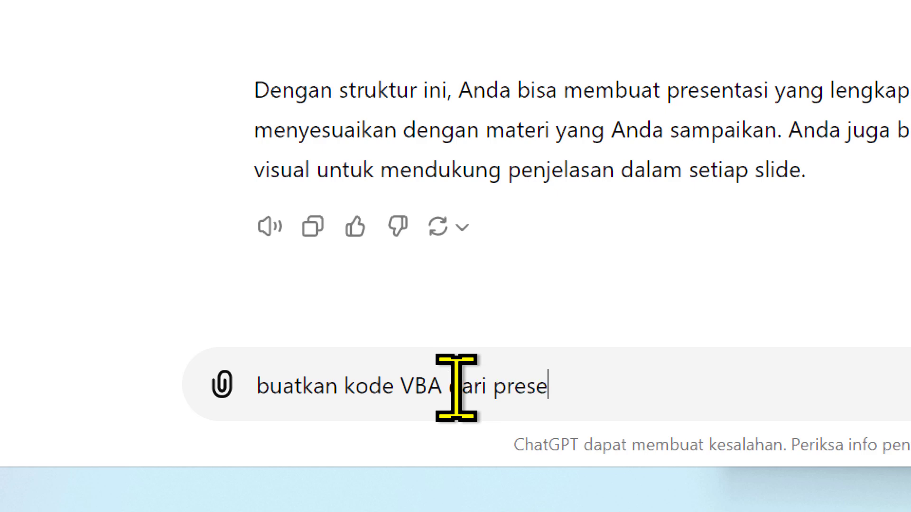
key(BackSpace)
key(BackSpace)
key(BackSpace)
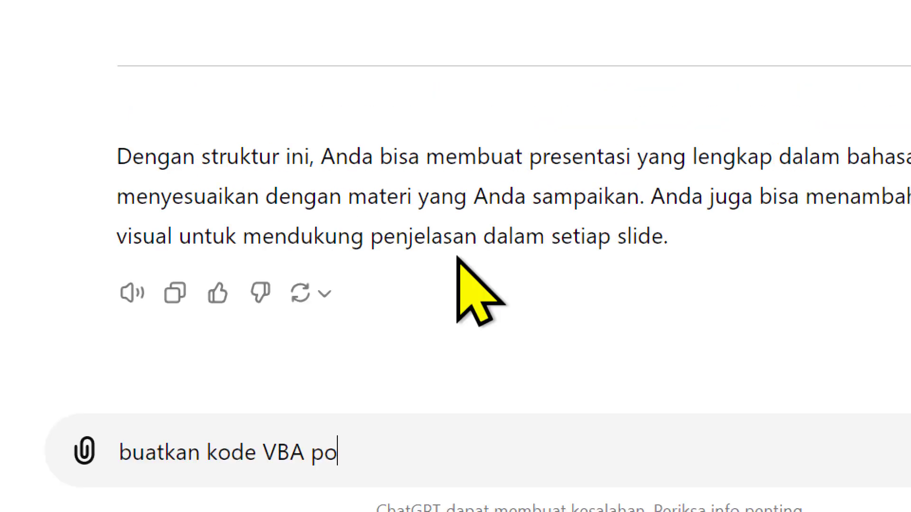
text(r)
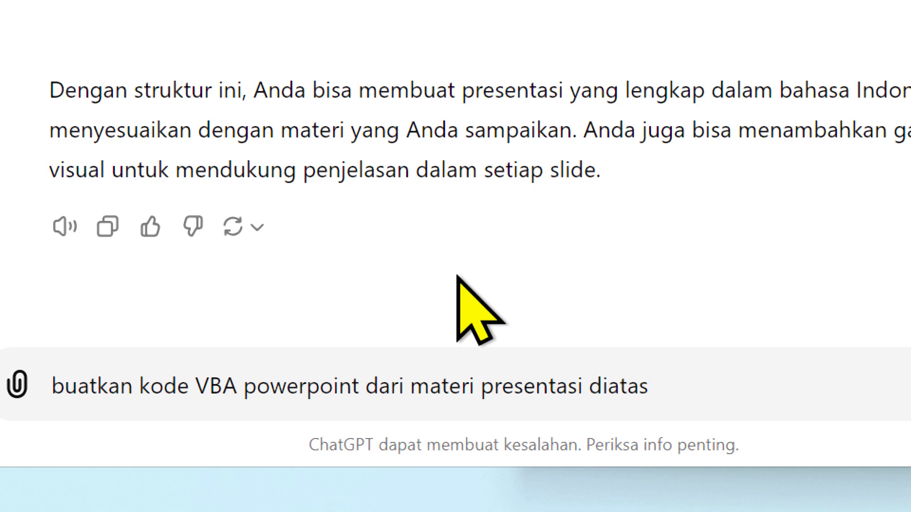
key(Return)
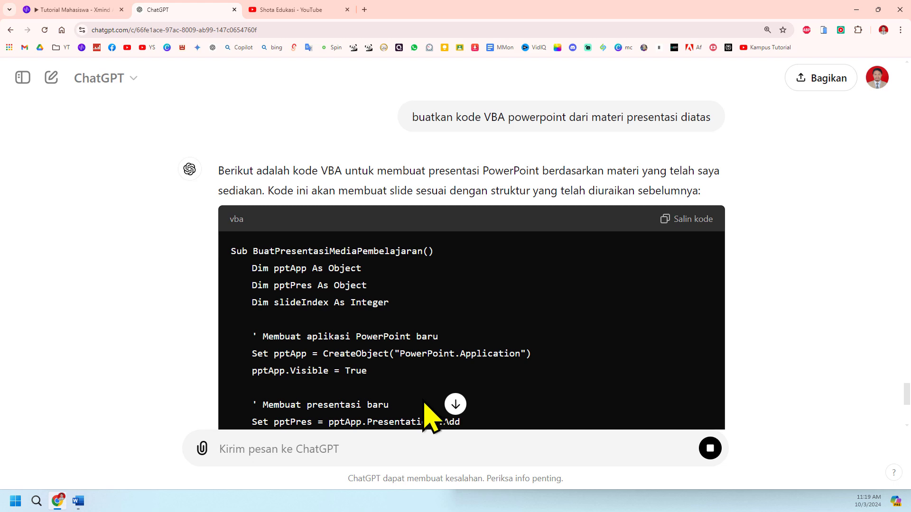
Read through the generated BuatPresentasiMediaPembelajaran VBA macro
scroll(429, 415, up, 1)
scroll(434, 377, up, 3)
scroll(433, 376, up, 2)
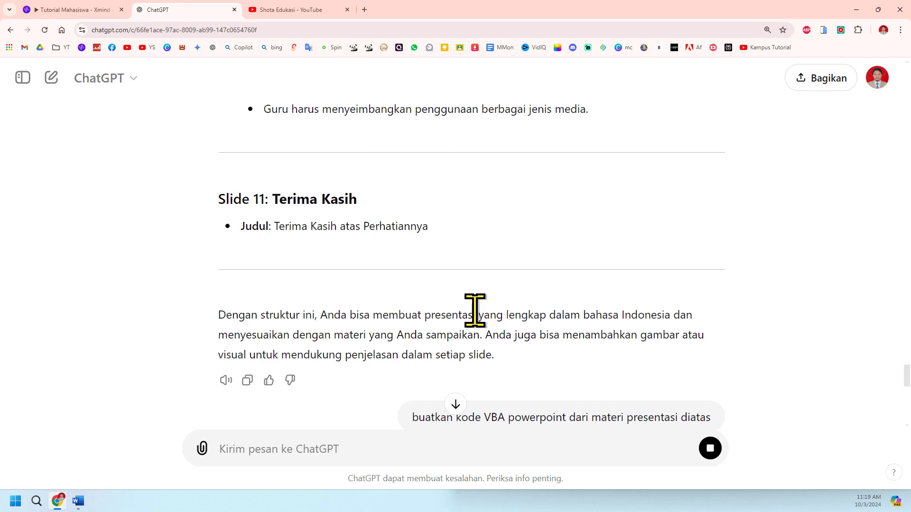
scroll(479, 317, down, 3)
scroll(488, 335, down, 3)
scroll(488, 338, down, 3)
scroll(487, 332, down, 3)
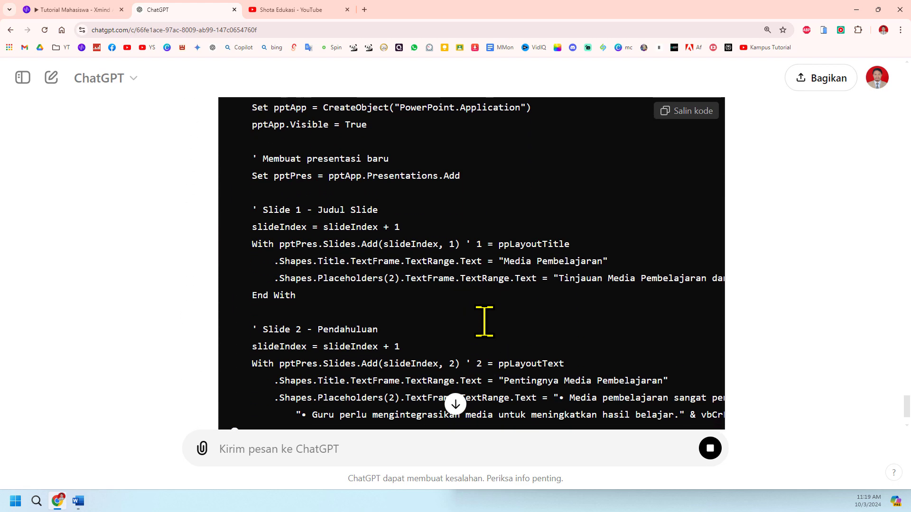
scroll(484, 321, down, 1)
scroll(494, 350, up, 3)
scroll(494, 353, up, 4)
scroll(491, 346, up, 2)
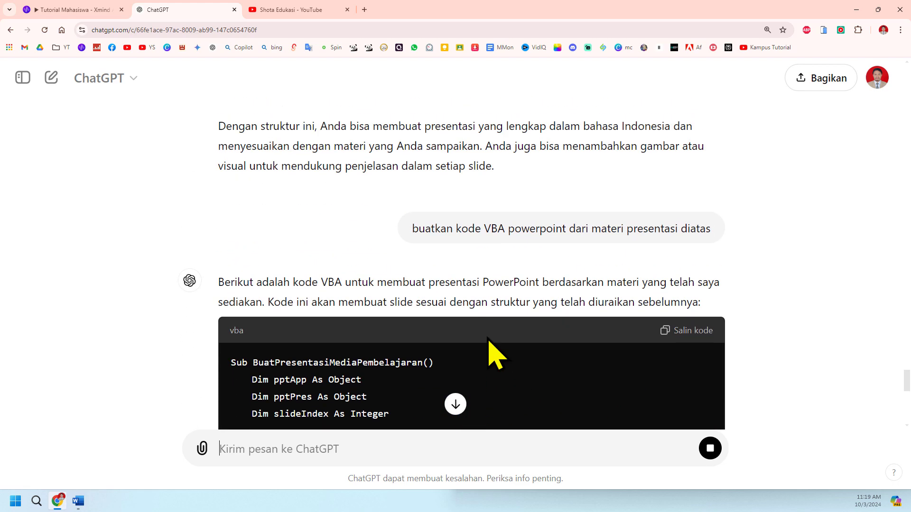
scroll(488, 338, up, 2)
scroll(489, 336, up, 1)
scroll(489, 347, up, 2)
scroll(481, 340, up, 2)
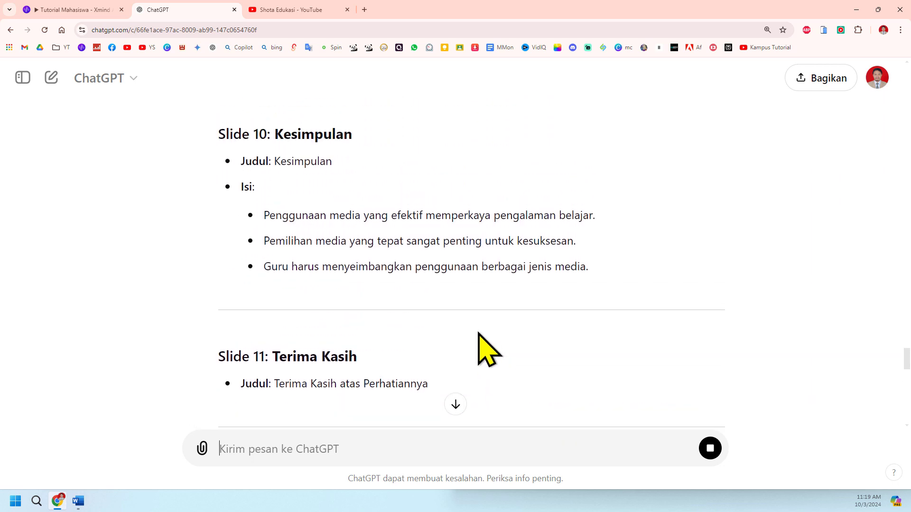
scroll(479, 333, up, 2)
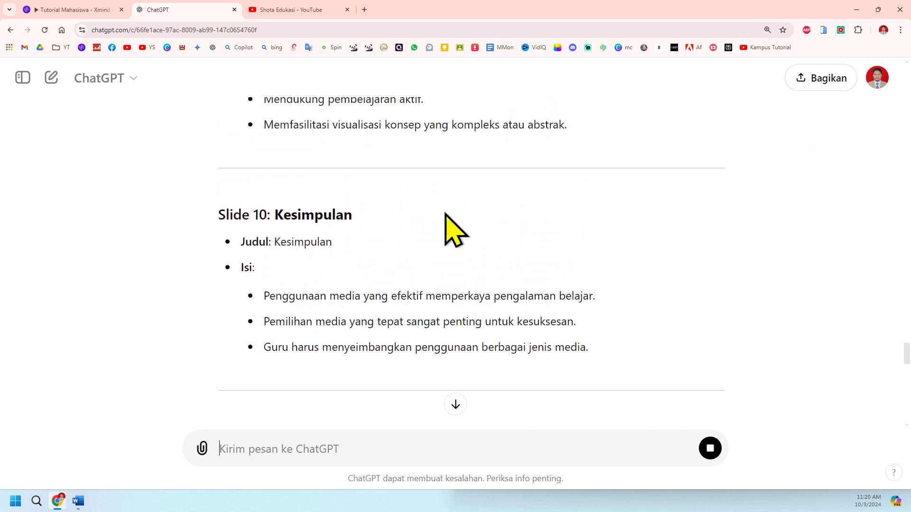
scroll(488, 412, down, 2)
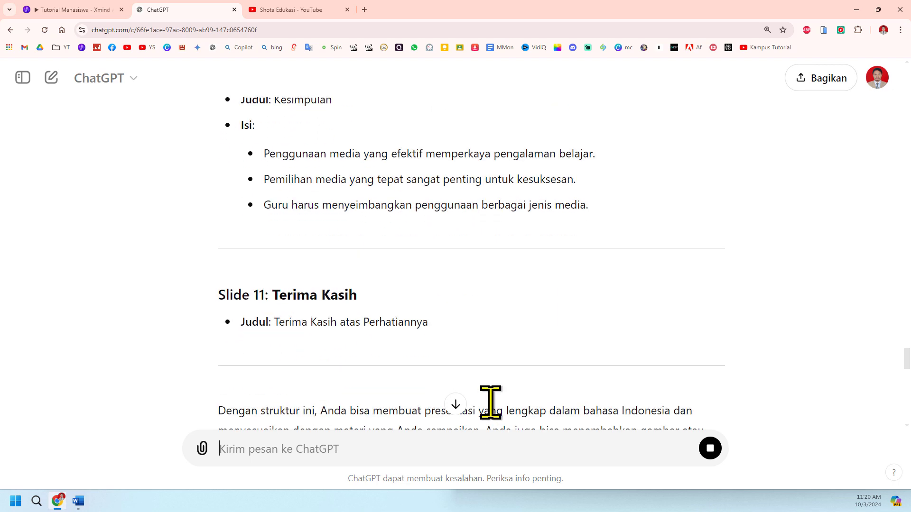
scroll(490, 401, down, 1)
scroll(498, 397, down, 1)
scroll(494, 368, down, 2)
scroll(494, 369, down, 3)
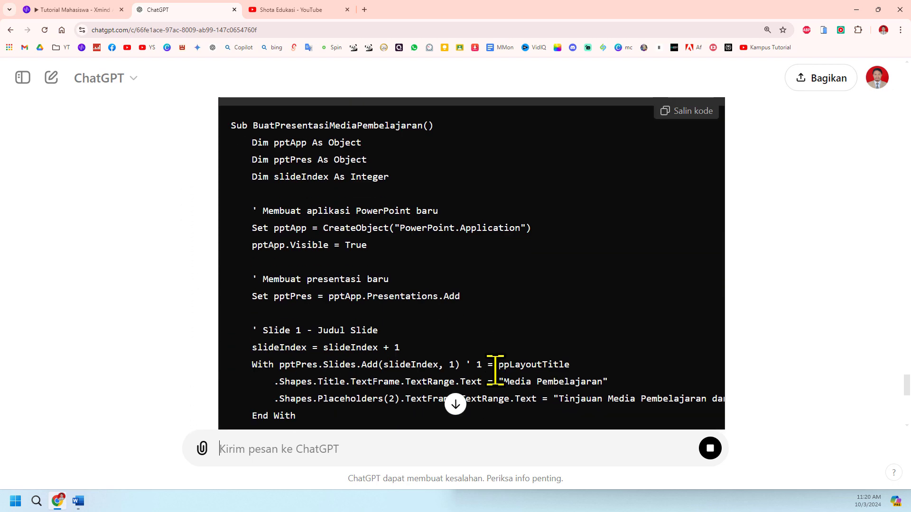
scroll(496, 358, down, 3)
scroll(494, 368, down, 3)
scroll(500, 393, down, 3)
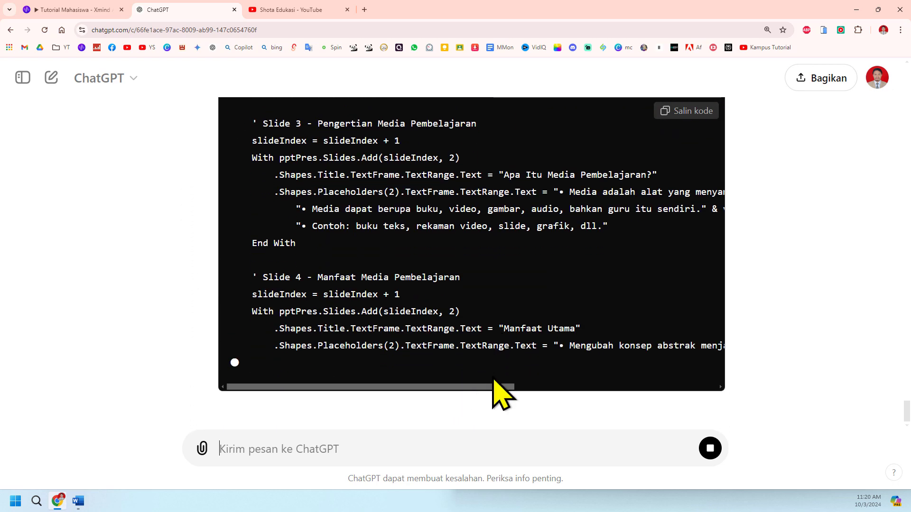
scroll(498, 394, down, 1)
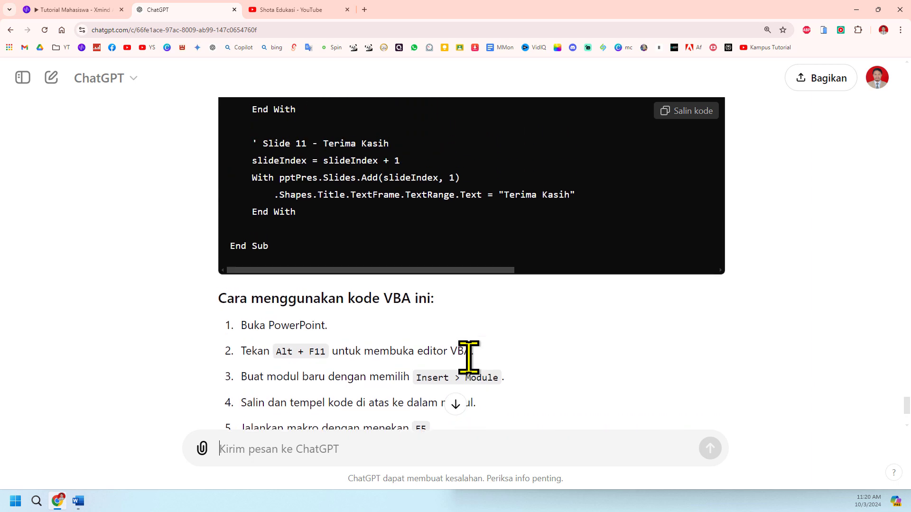
Check the five run steps, then start PowerPoint with a blank Presentation1
scroll(430, 164, up, 1)
scroll(372, 334, down, 1)
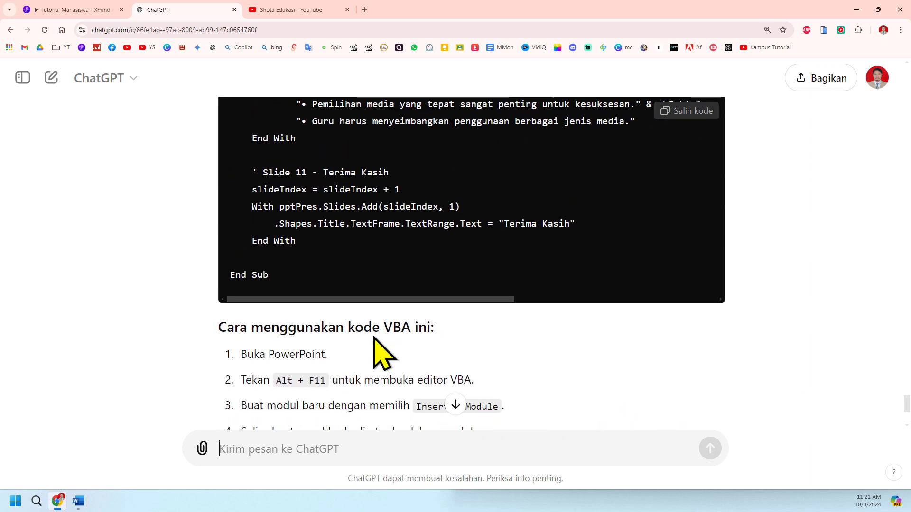
scroll(374, 337, down, 1)
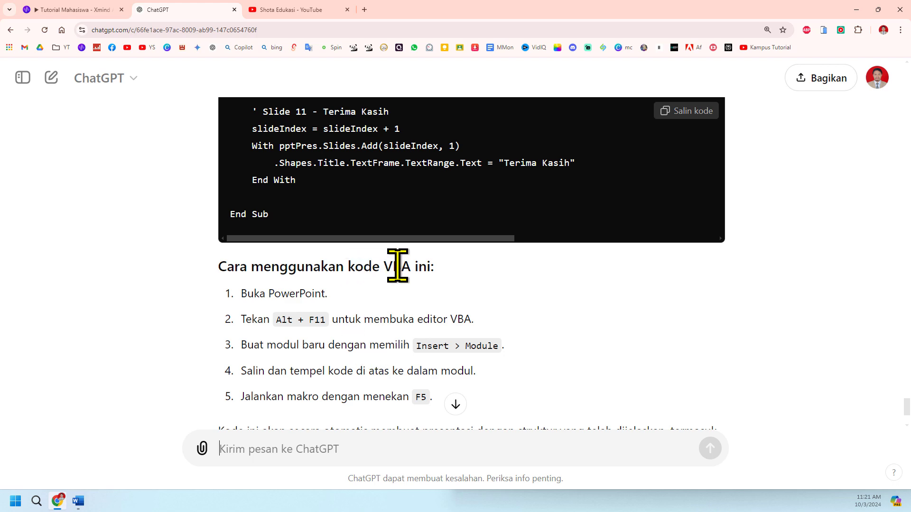
click(15, 502)
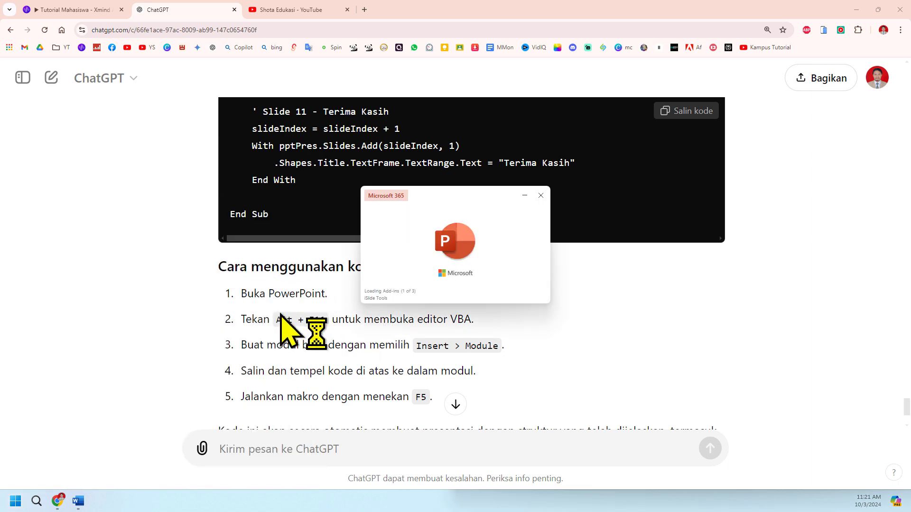
scroll(276, 350, down, 3)
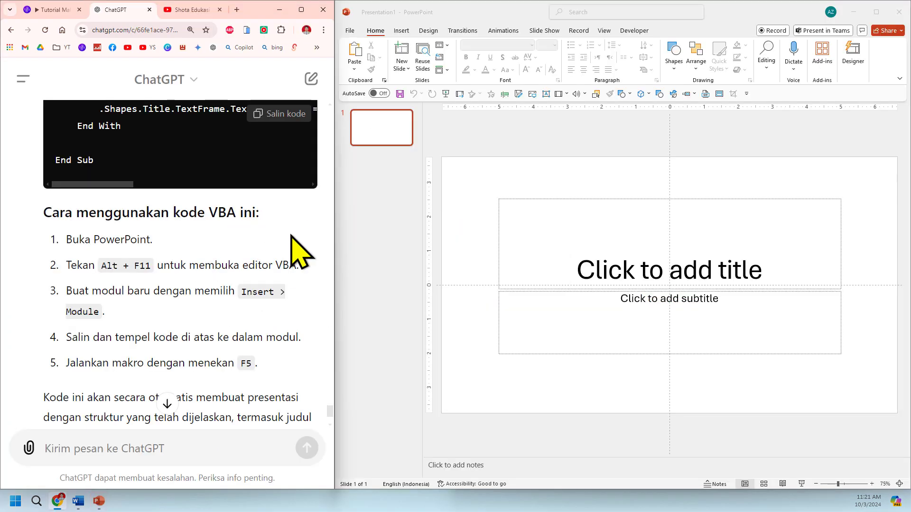
Open the VBA editor with Alt+F11 and insert a new Module1 into Presentation1
click(491, 182)
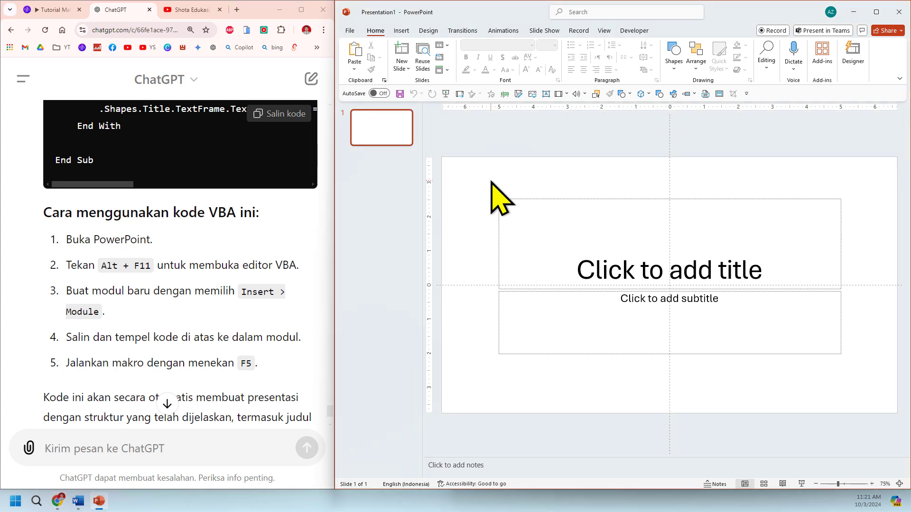
key(alt+F11)
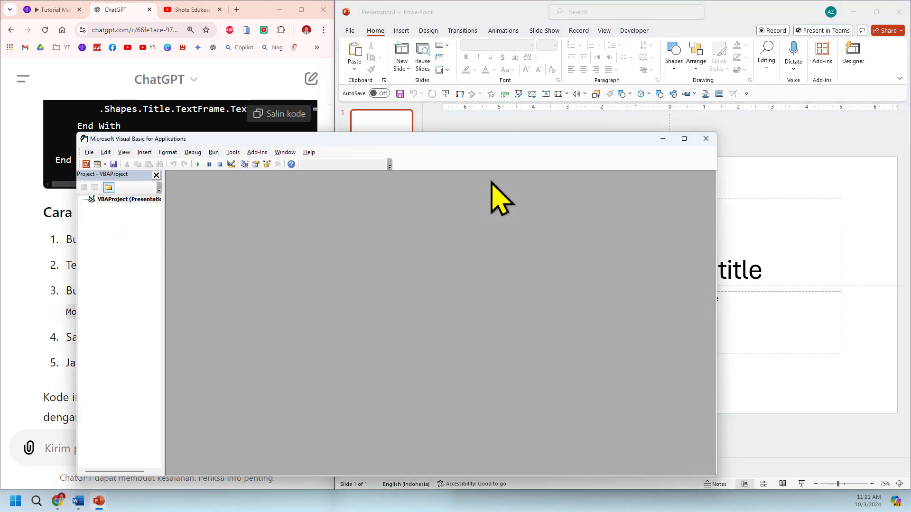
mouse_move(230, 143)
mouse_down()
mouse_move(417, 153)
mouse_move(494, 105)
mouse_up()
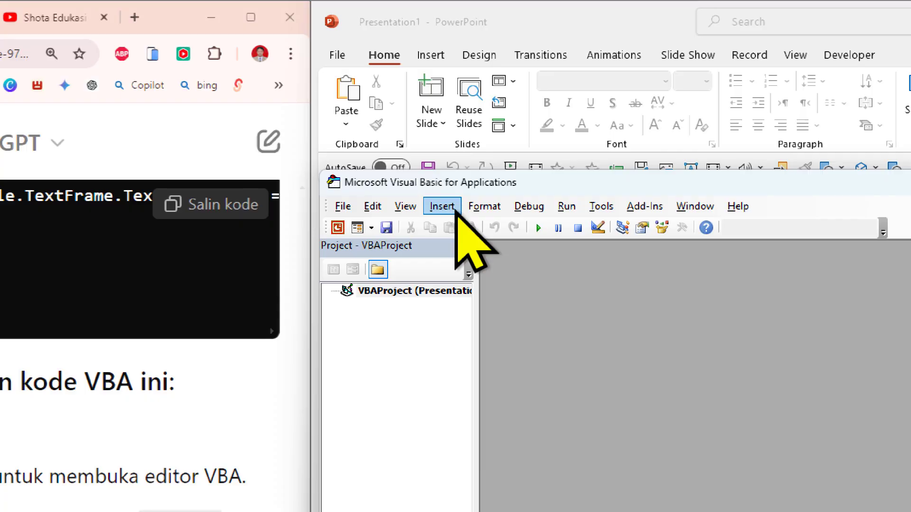
click(415, 118)
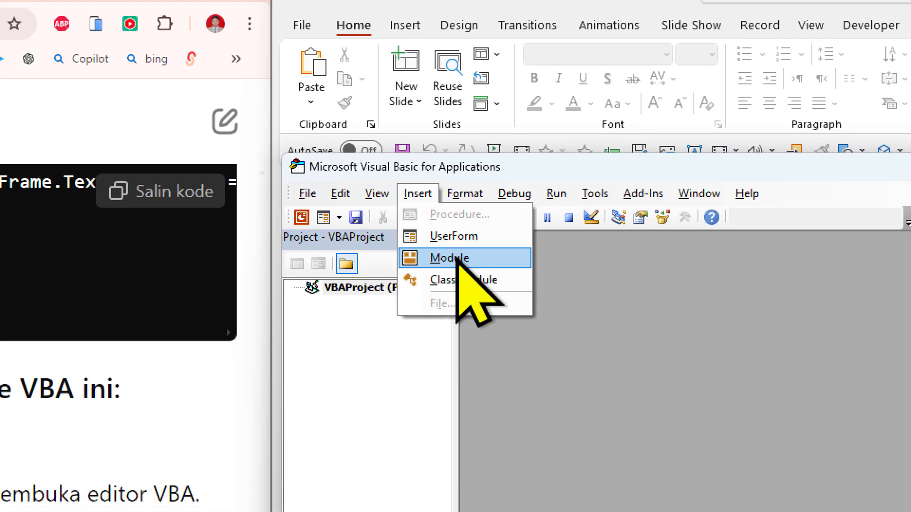
click(450, 280)
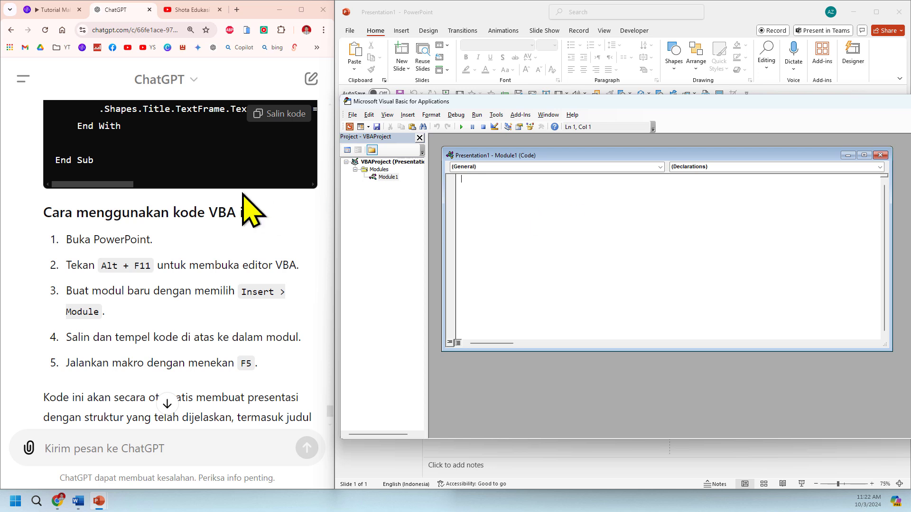
Copy the full BuatPresentasiMediaPembelajaran code from ChatGPT
scroll(243, 193, up, 1)
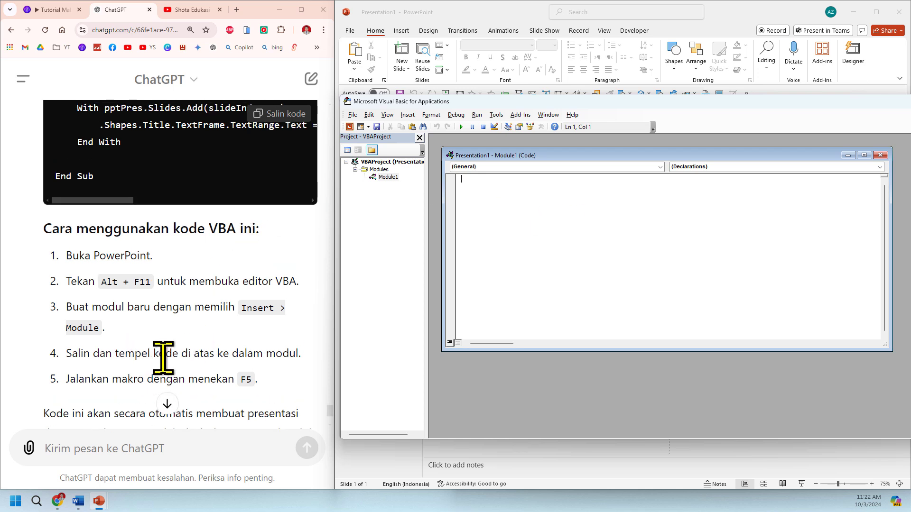
scroll(234, 203, up, 1)
scroll(258, 148, up, 2)
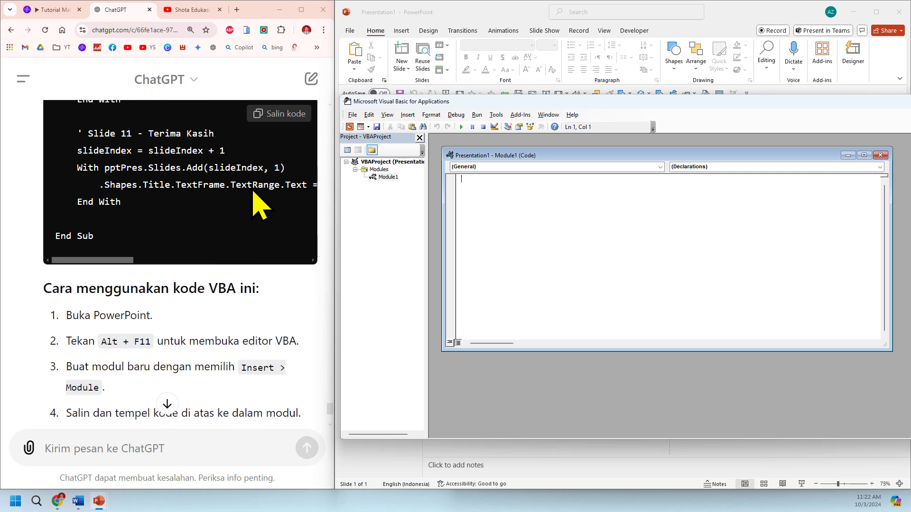
click(269, 117)
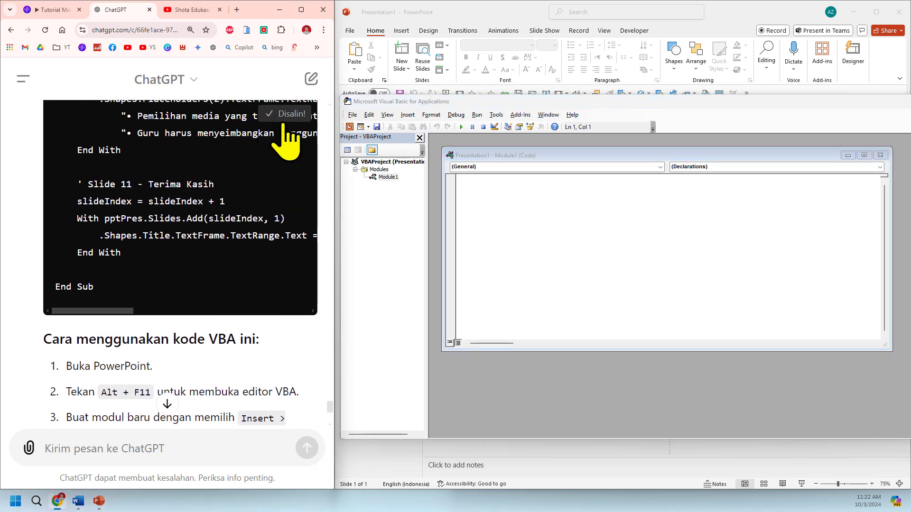
Paste the code into Module1 and close the code window
scroll(260, 333, down, 3)
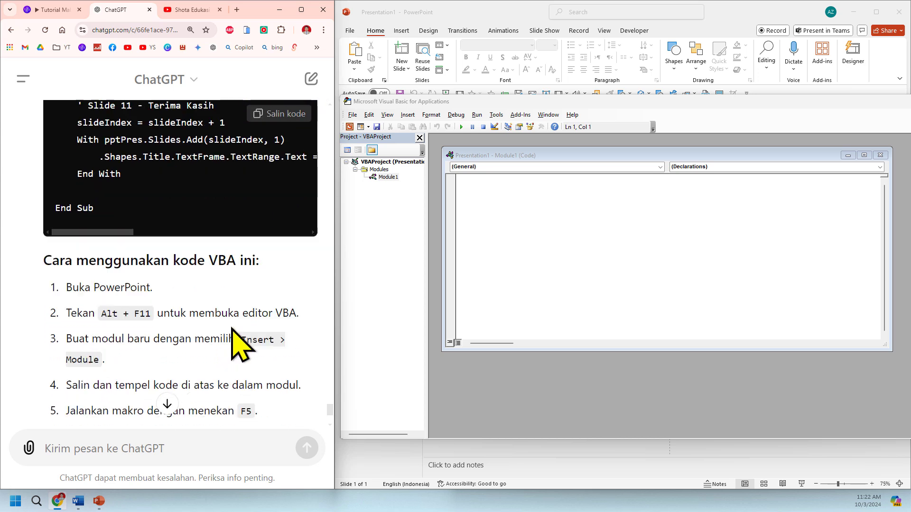
scroll(260, 336, down, 2)
click(502, 204)
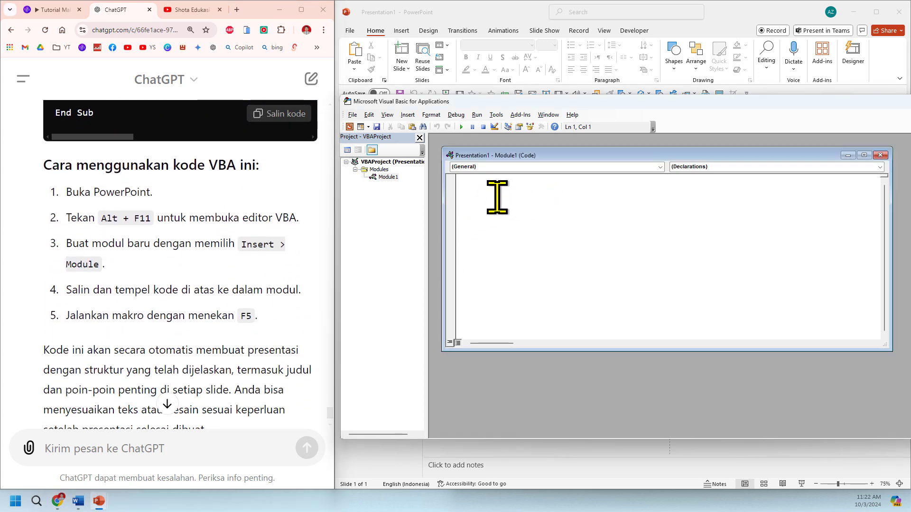
right_click(476, 188)
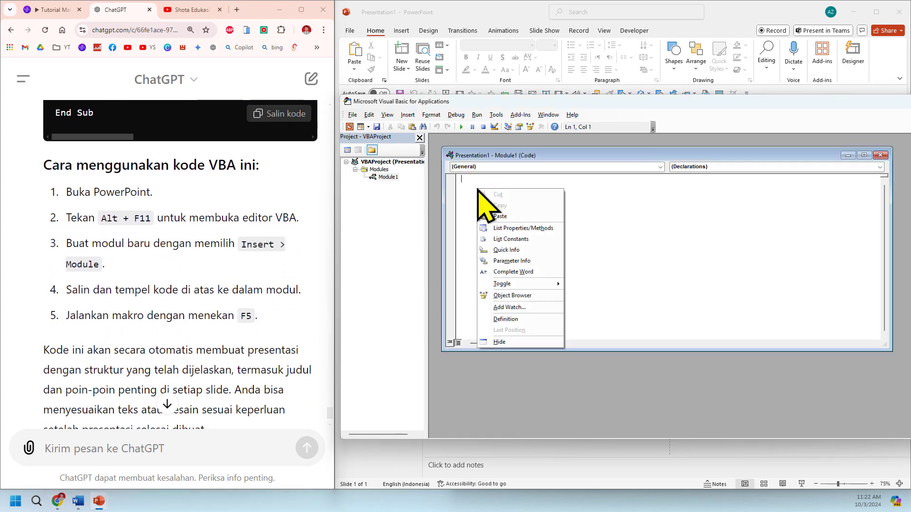
click(506, 216)
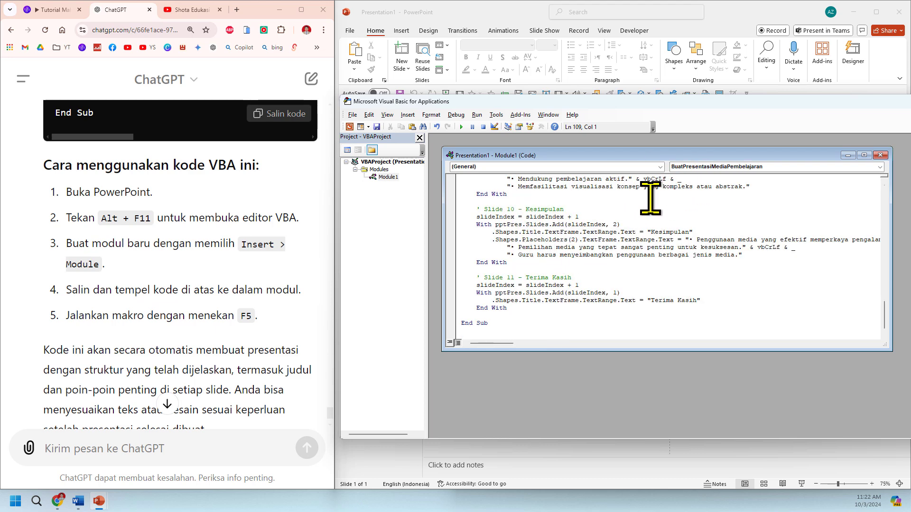
click(880, 155)
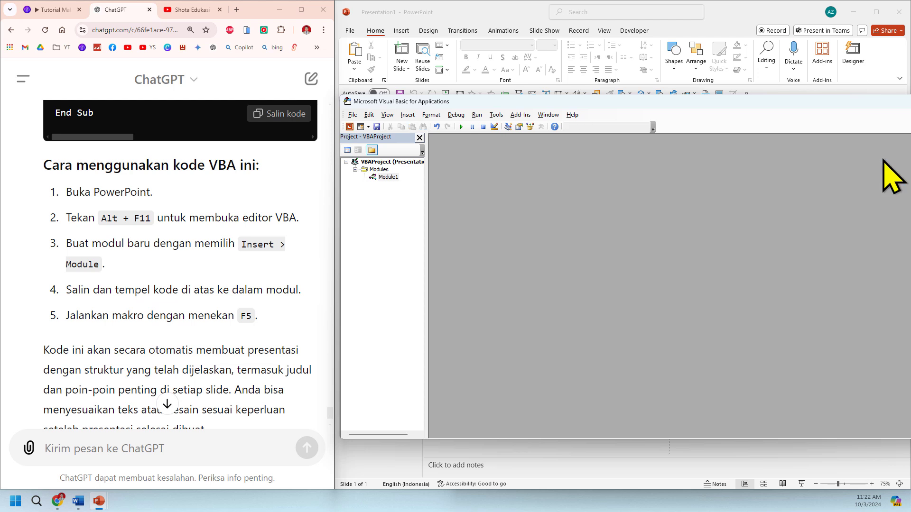
Run BuatPresentasiMediaPembelajaran from Module1 through the Macros dialog
click(389, 177)
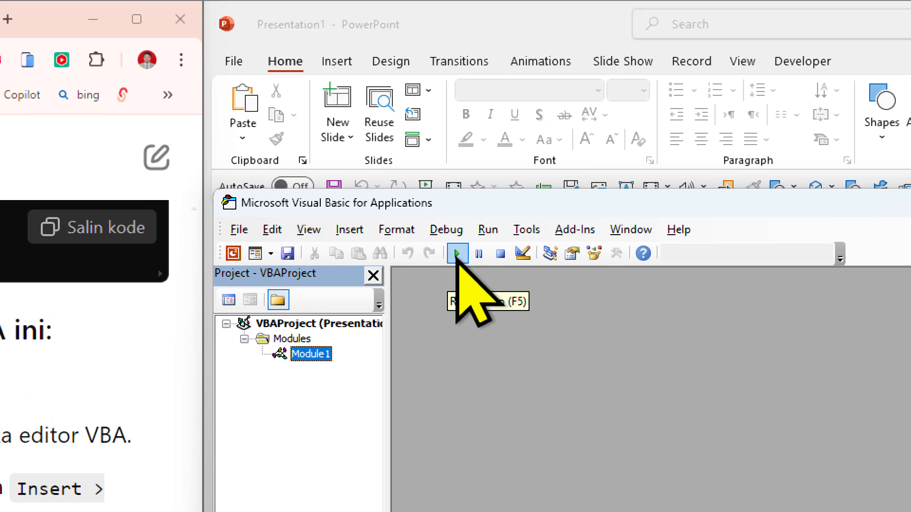
click(457, 256)
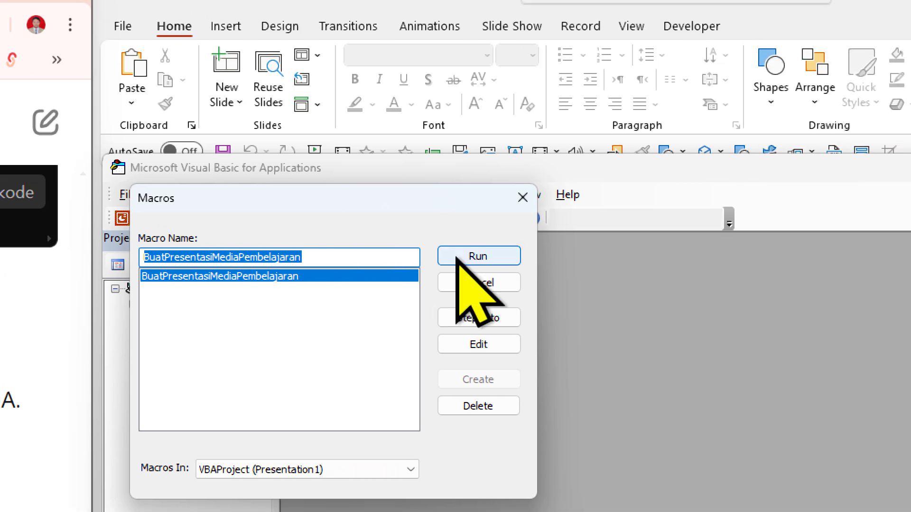
click(687, 240)
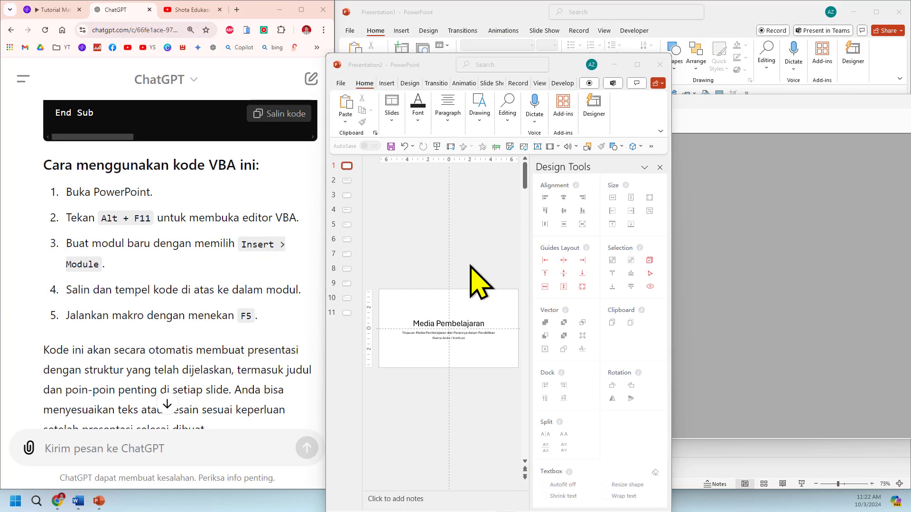
Hide the tools pane, maximize Presentation2, and view slides 3 and 4
click(659, 167)
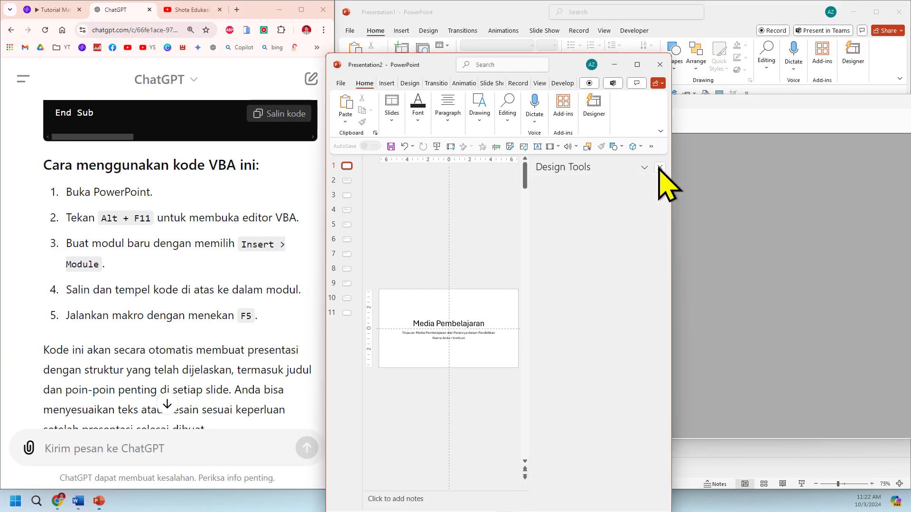
click(637, 65)
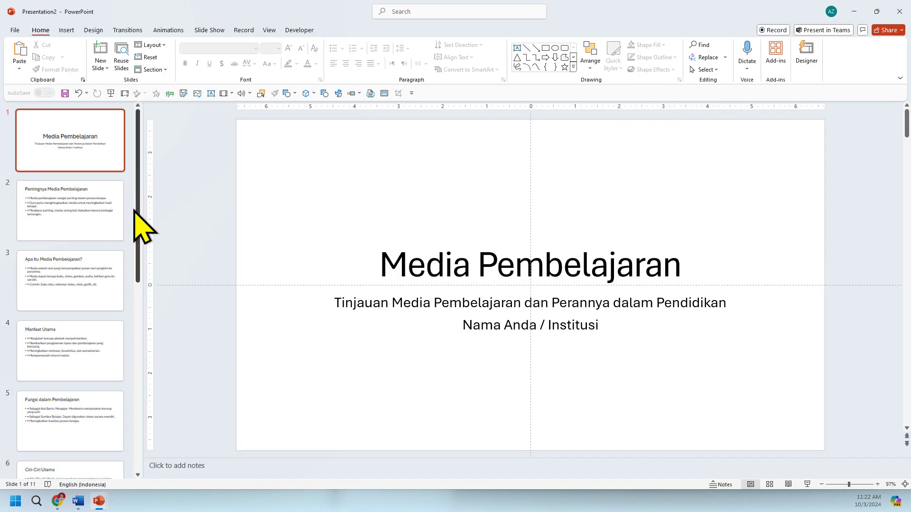
scroll(94, 216, down, 2)
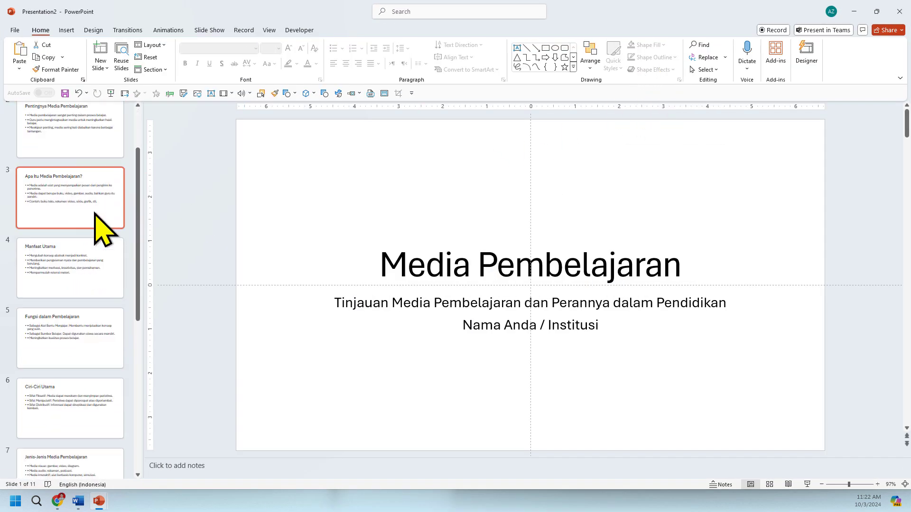
click(95, 214)
click(74, 295)
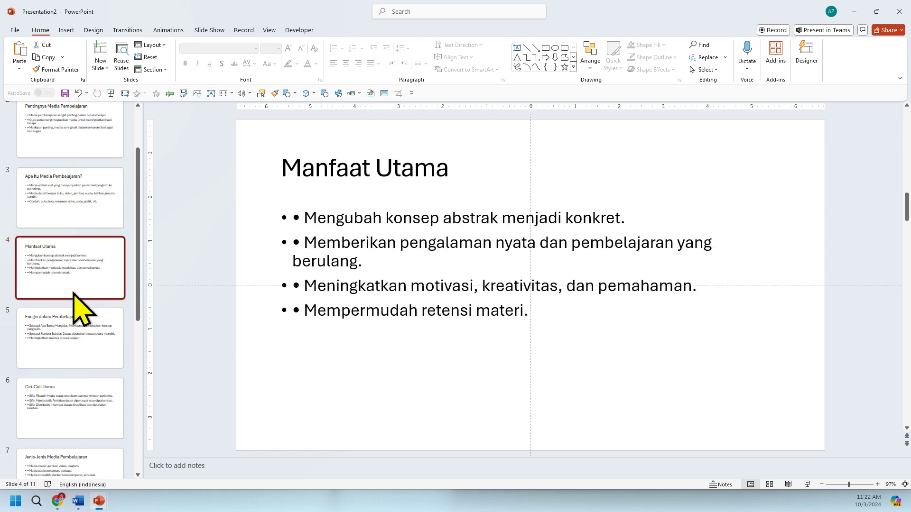
scroll(95, 339, down, 2)
scroll(95, 344, down, 3)
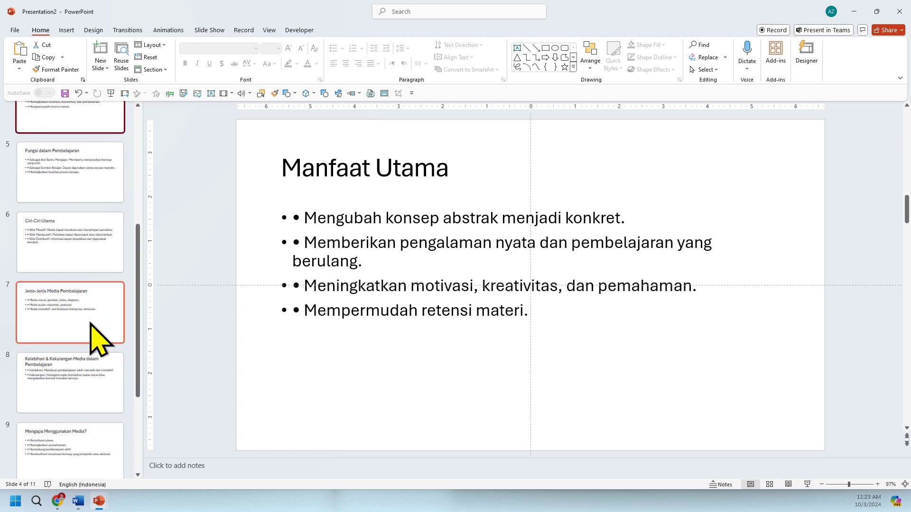
View slide 7, return to slide 2, and bring up the Design themes
click(91, 326)
scroll(92, 334, up, 5)
scroll(92, 331, up, 4)
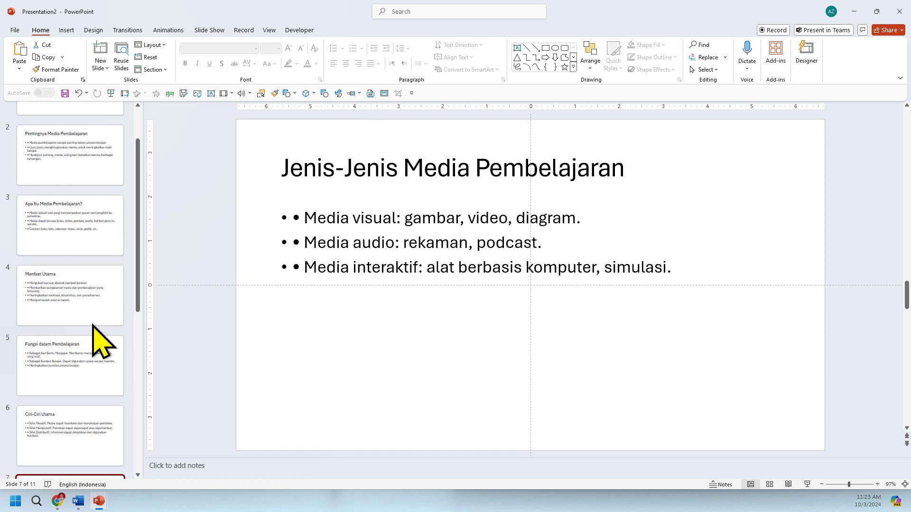
click(88, 231)
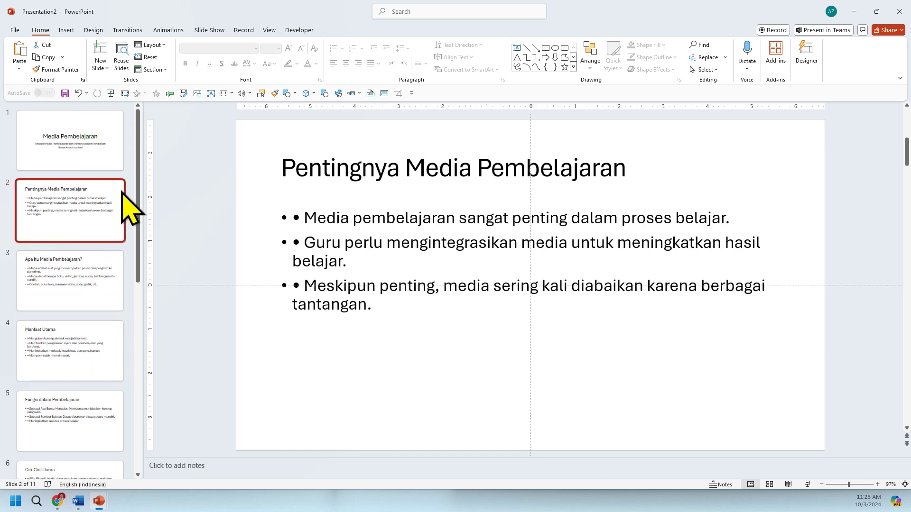
click(94, 30)
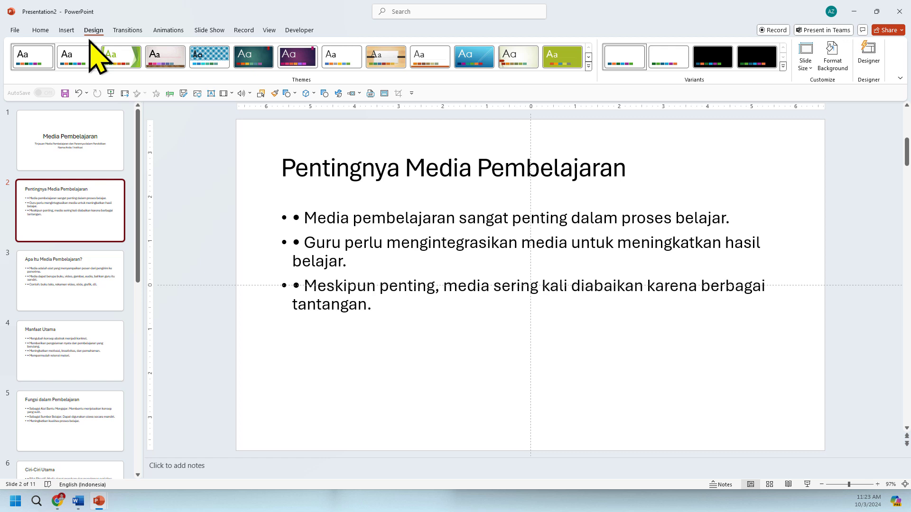
Give the 'Media Pembelajaran' title slide Designer's dark split-panel layout, then select slide 2
click(92, 143)
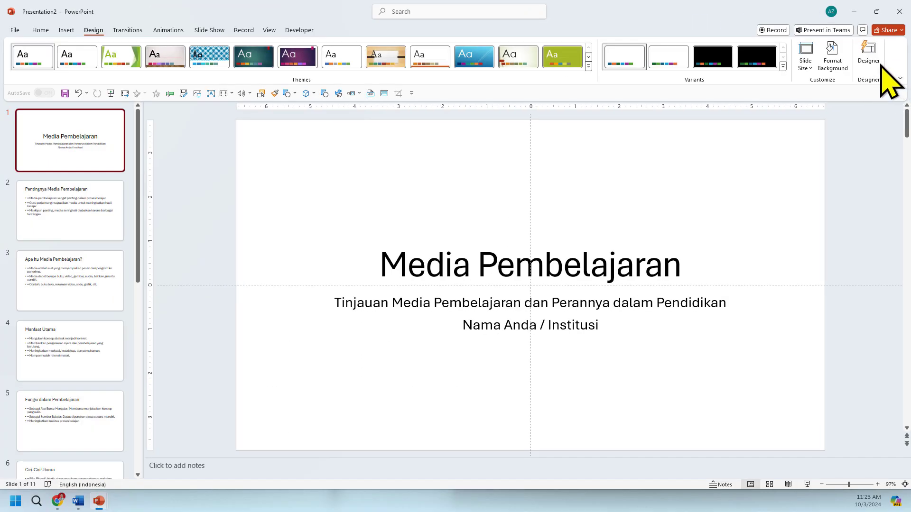
click(878, 64)
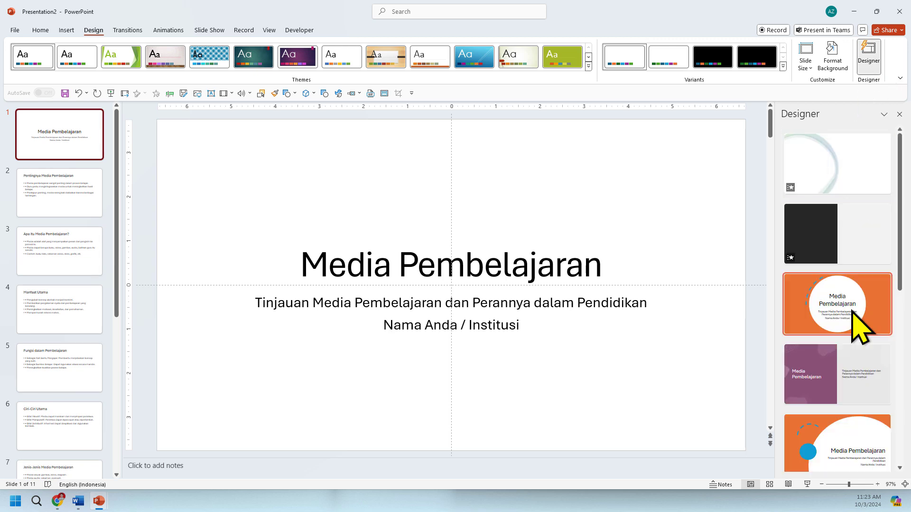
scroll(859, 332, down, 2)
scroll(864, 349, down, 2)
scroll(864, 350, down, 3)
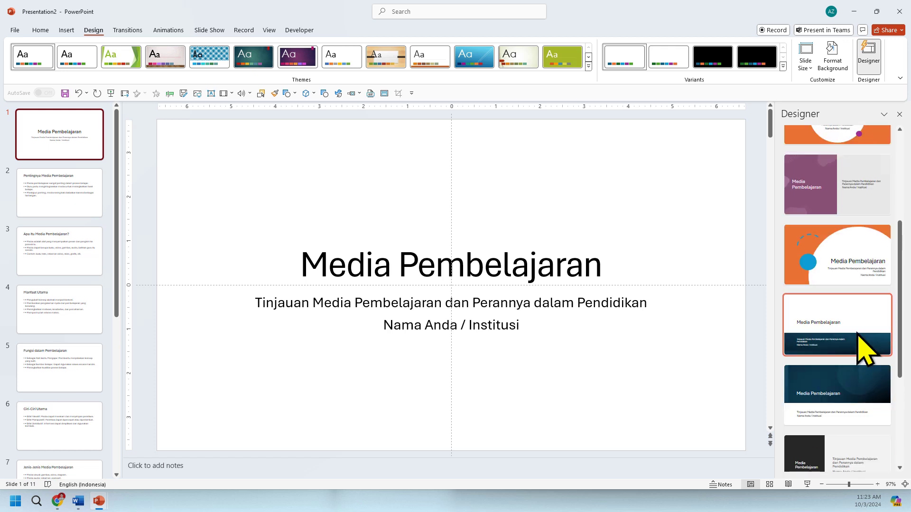
scroll(864, 350, up, 3)
scroll(864, 349, up, 4)
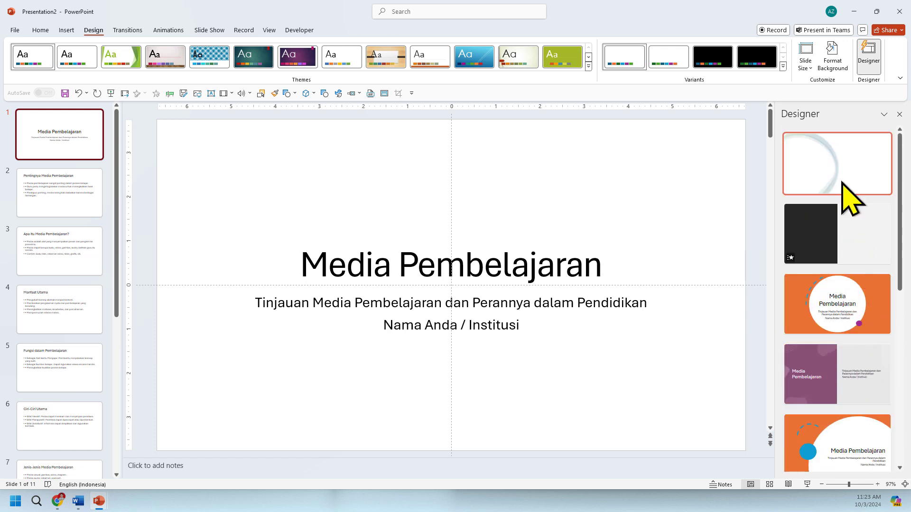
click(843, 245)
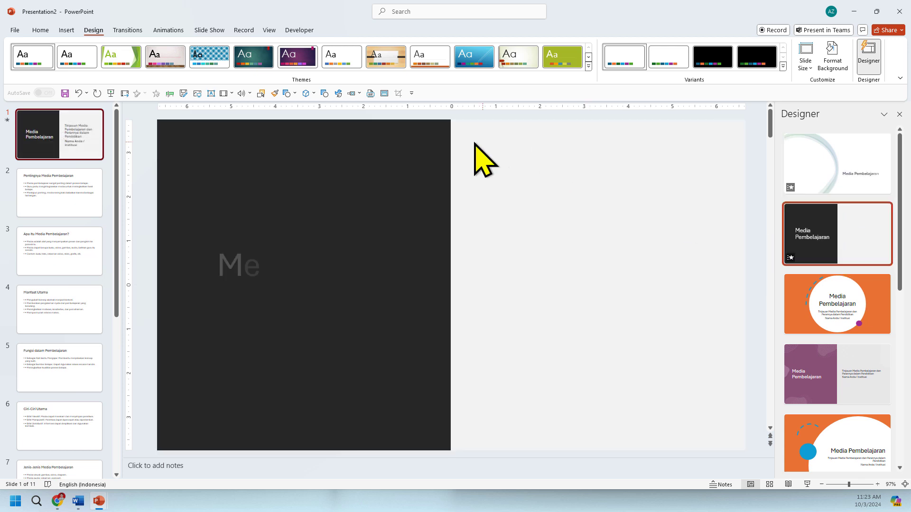
click(73, 193)
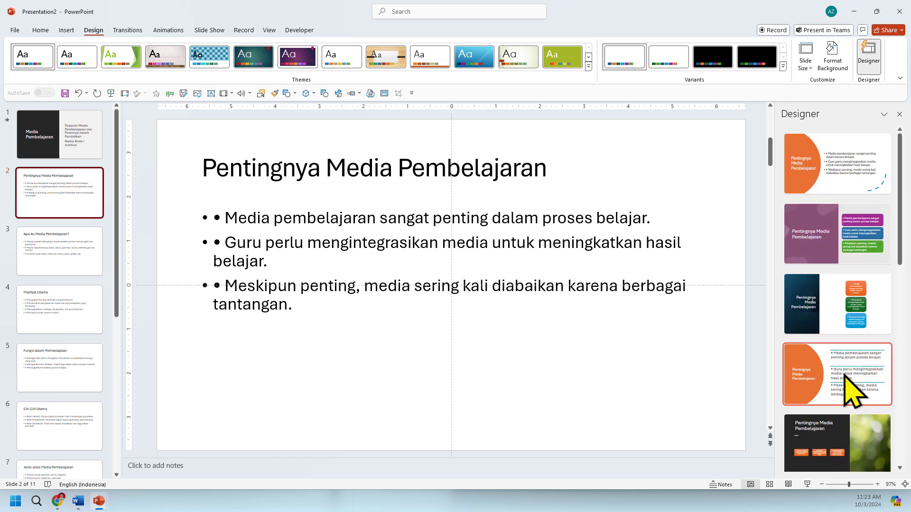
Apply Designer ideas: orange half-circle (slide 2), green boxes (3), blue lined image (4), purple panel with coloured boxes (5)
click(845, 375)
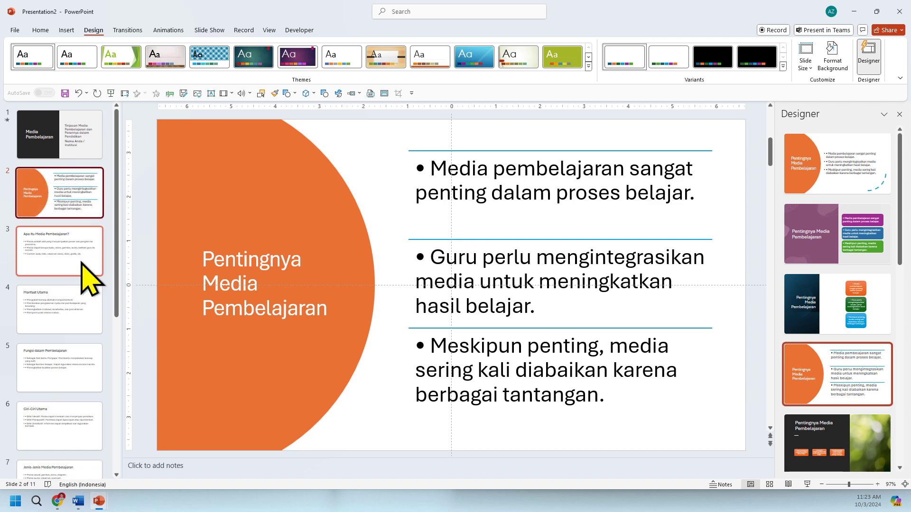
click(90, 280)
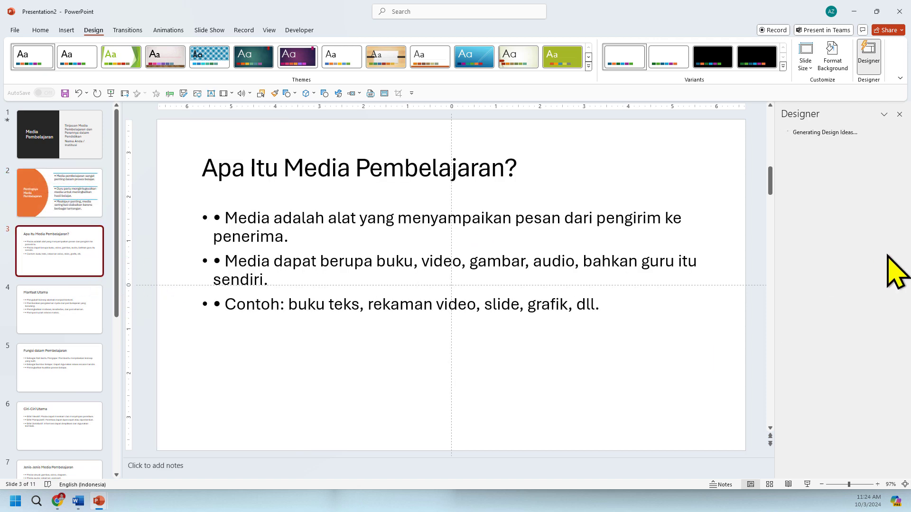
click(861, 310)
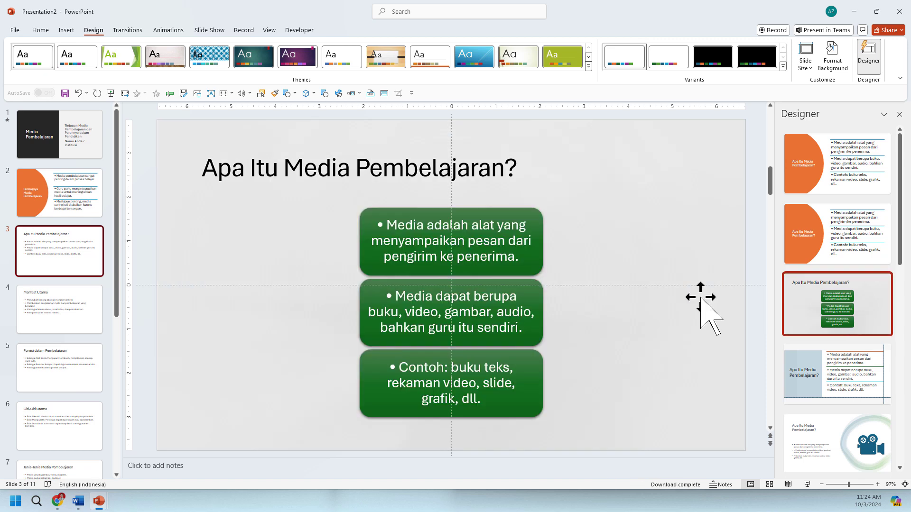
click(94, 326)
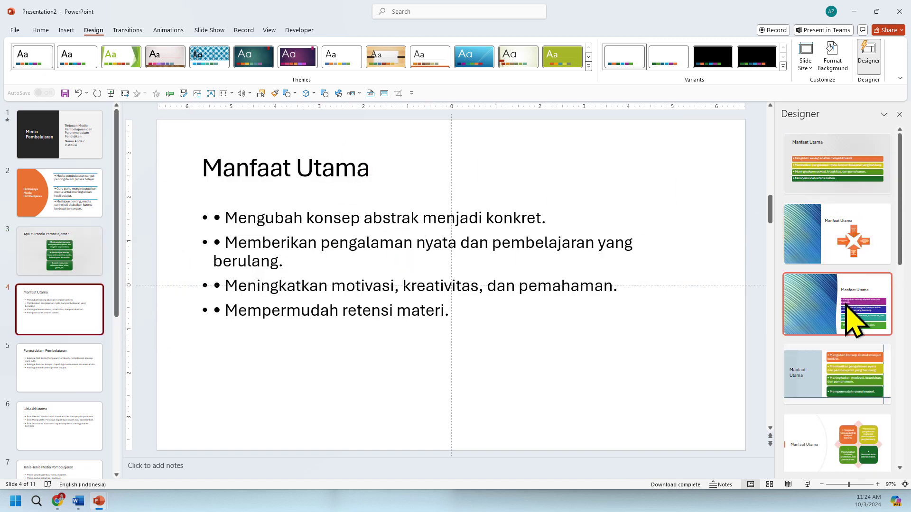
click(849, 313)
click(79, 361)
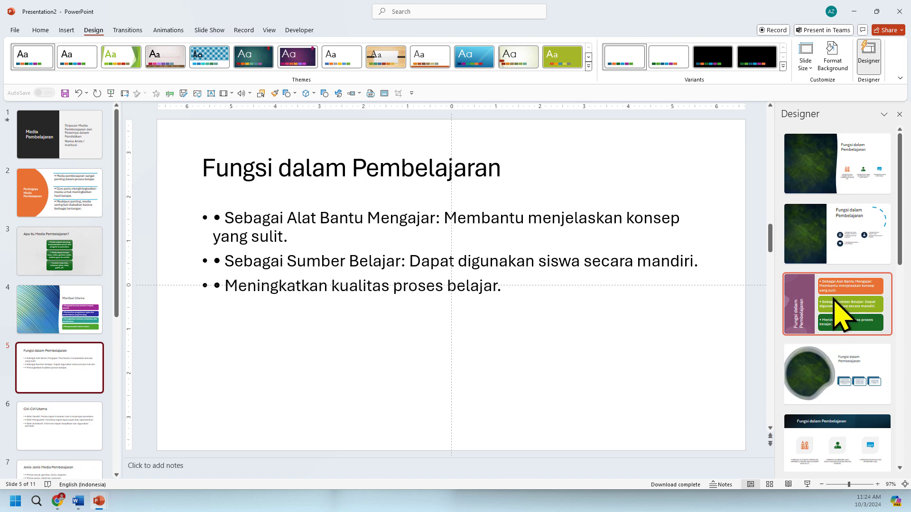
click(833, 299)
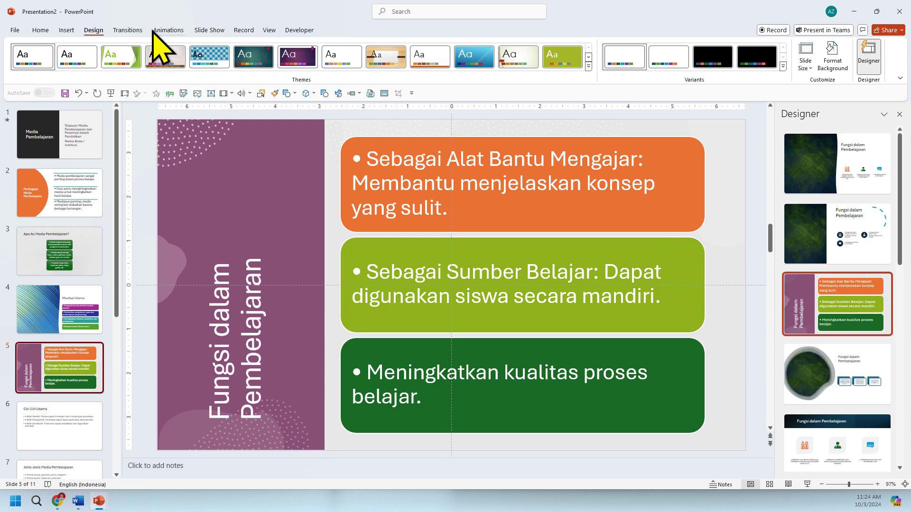
Apply the Morph transition to the deck's slides with a 02.00 duration
click(127, 30)
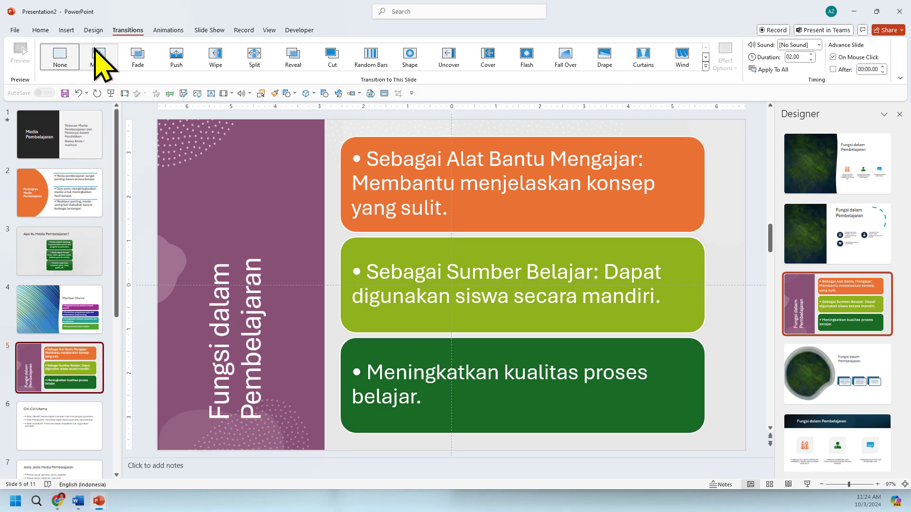
click(98, 57)
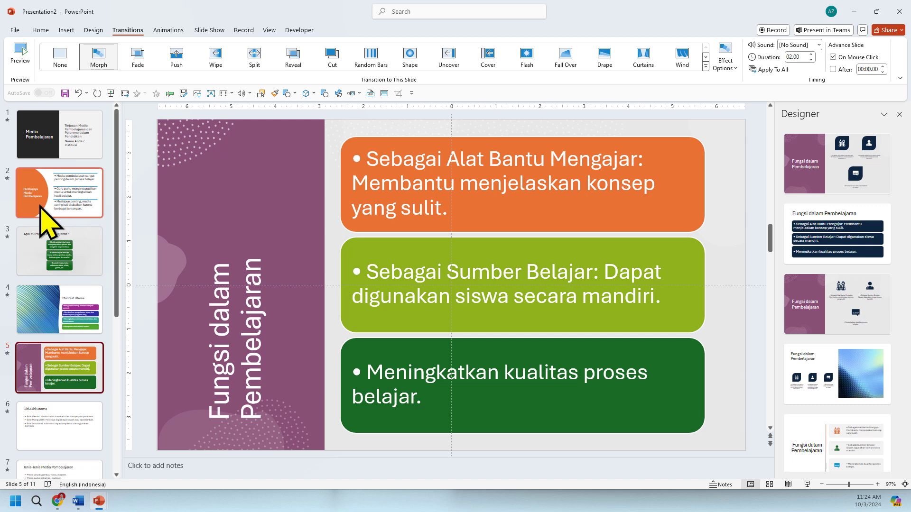
Switch slide 2, 'Pentingnya Media Pembelajaran', to the purple panel with its three points in dark hexagons
click(14, 182)
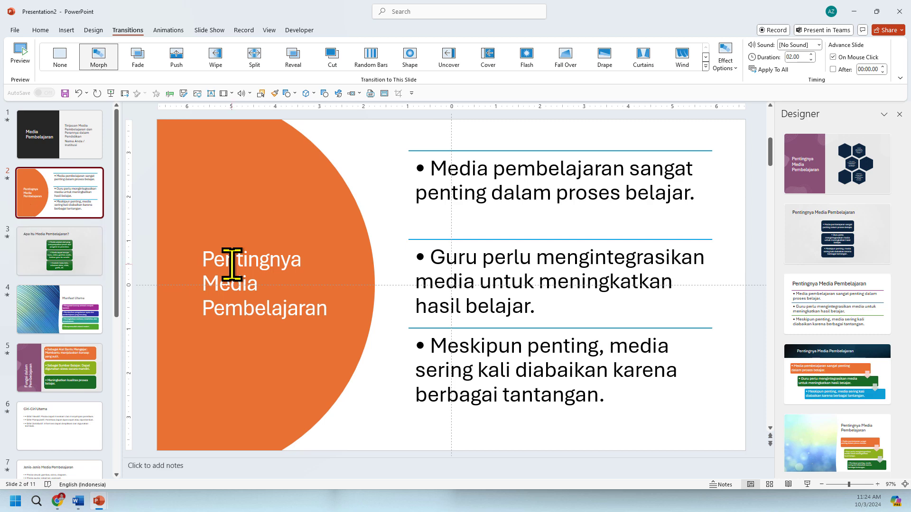
click(838, 183)
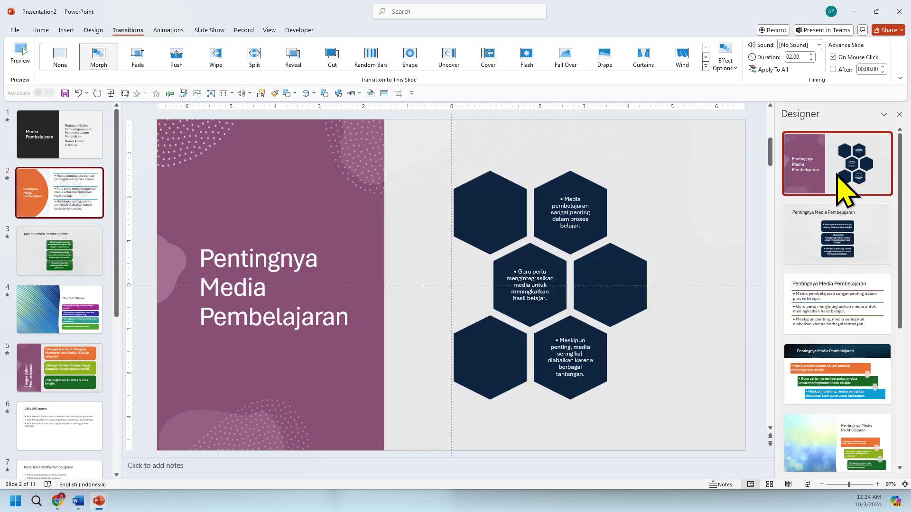